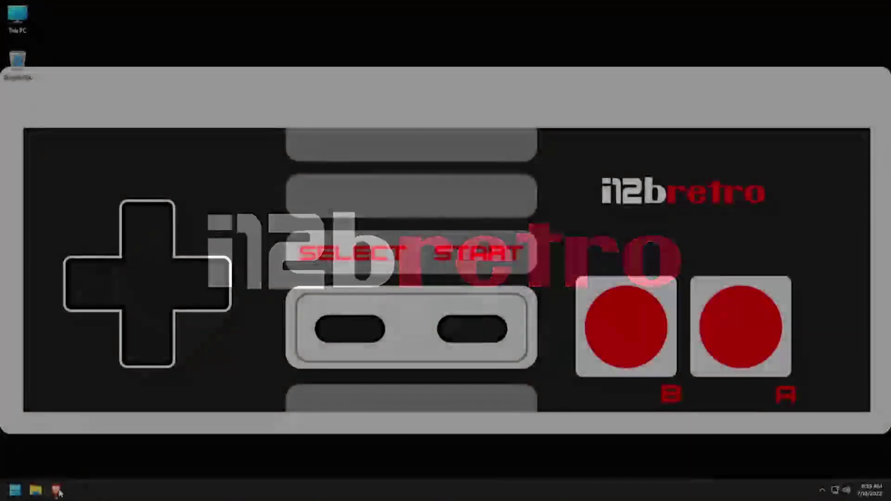
# Step: Switch to the Brave window showing the i12bretro macOS 13 Ventura VM tutorial
pyautogui.click(56, 491)
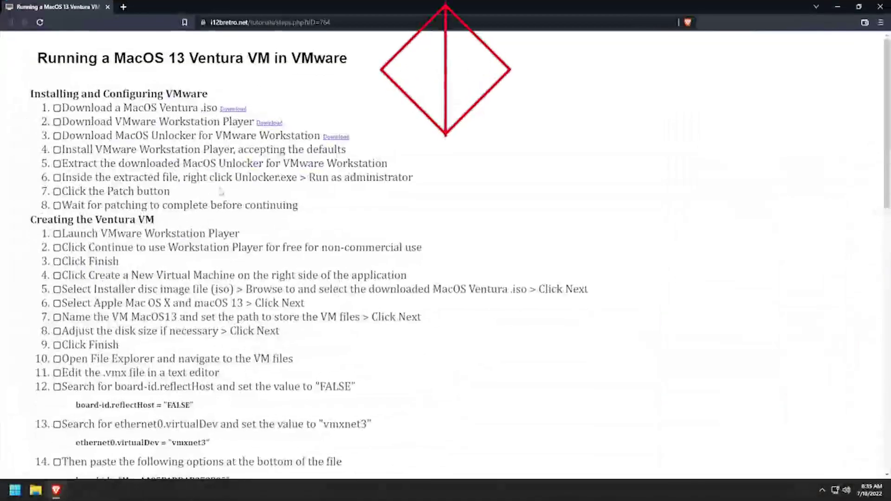
# Step: Download the VMware Workstation Player 16.2.3 Windows 64-bit installer and close its tabs
pyautogui.click(278, 122)
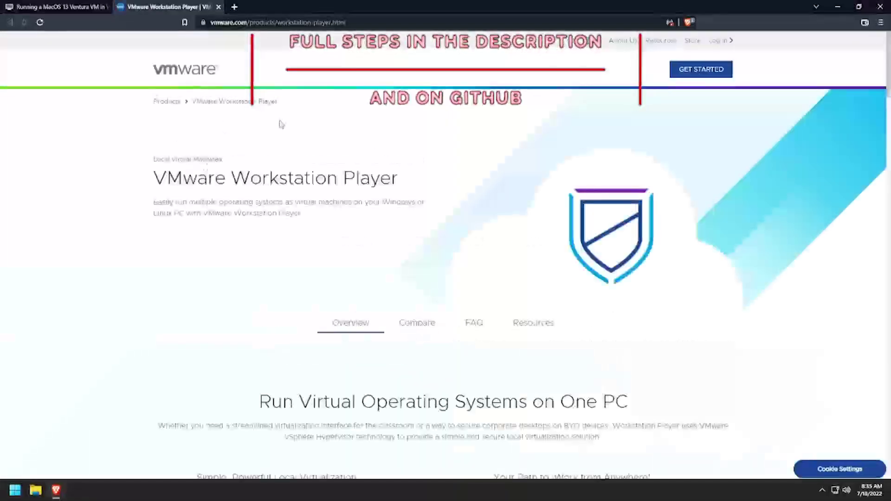
pyautogui.scroll(-20, 364, 123)
pyautogui.scroll(-10, 363, 251)
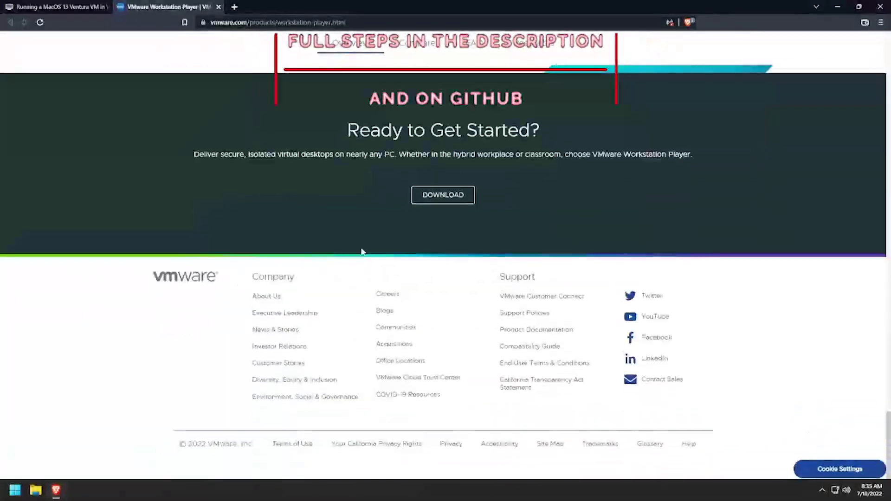
pyautogui.click(444, 203)
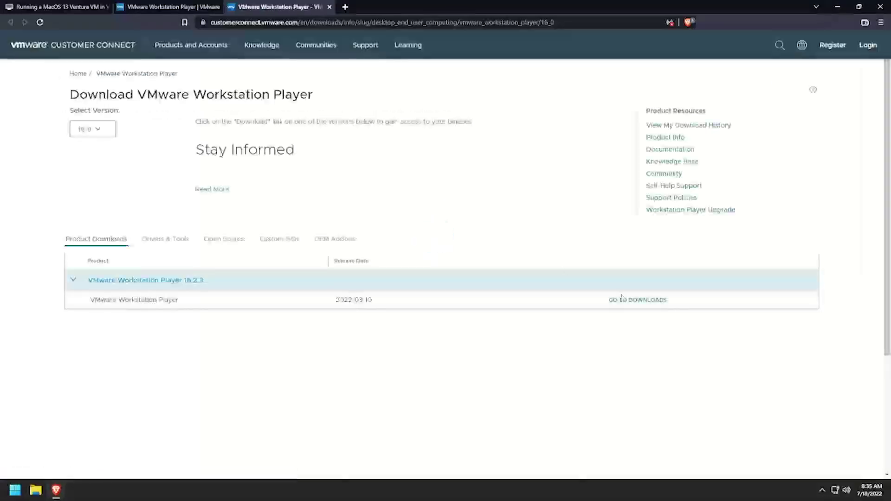
pyautogui.click(638, 304)
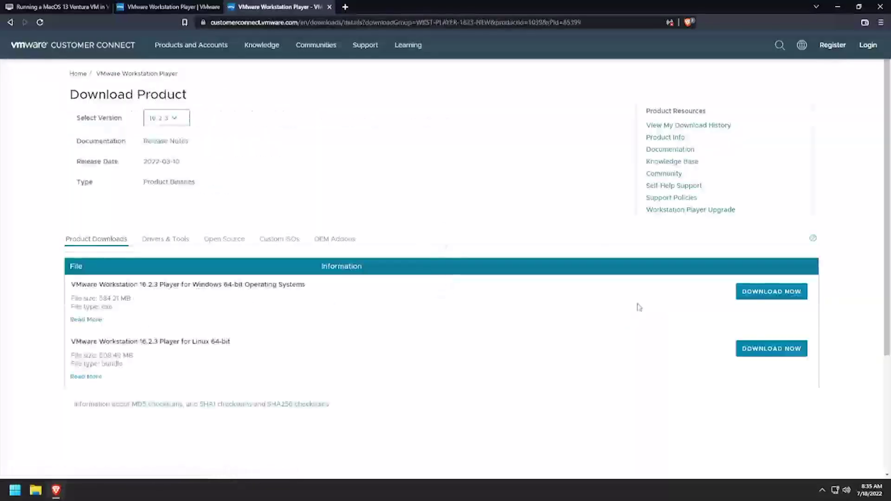
pyautogui.click(747, 292)
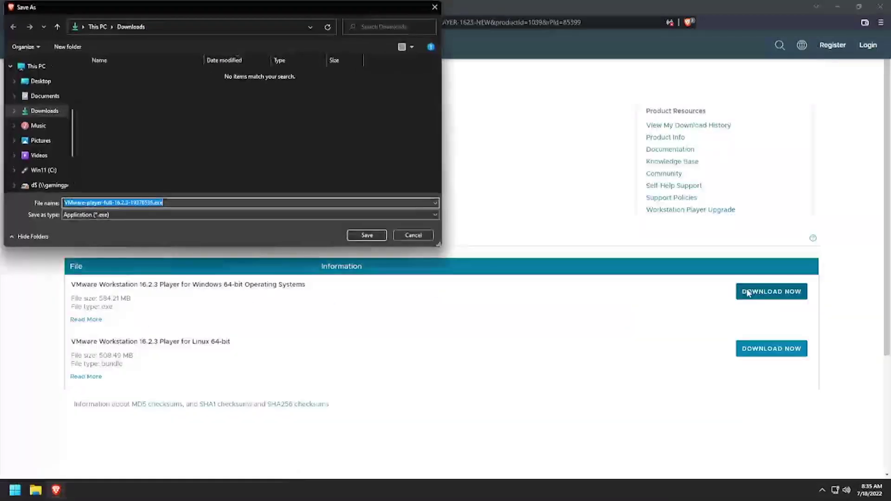
pyautogui.click(366, 235)
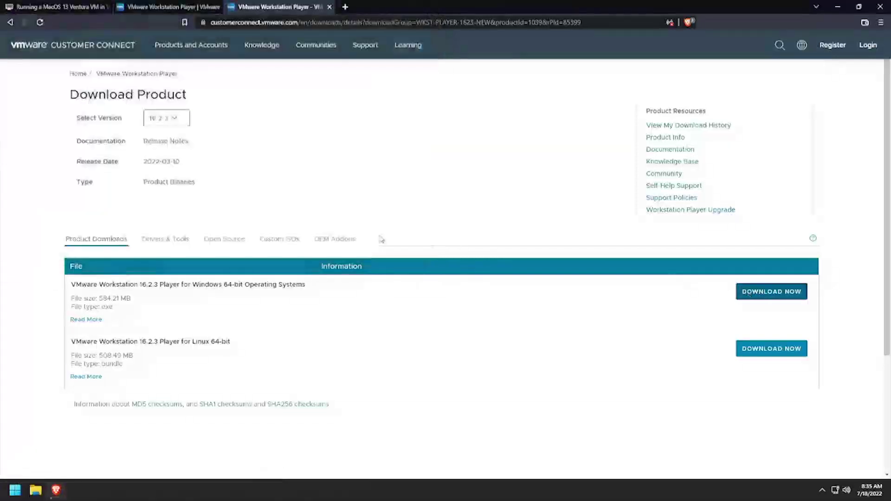
pyautogui.middleClick(268, 10)
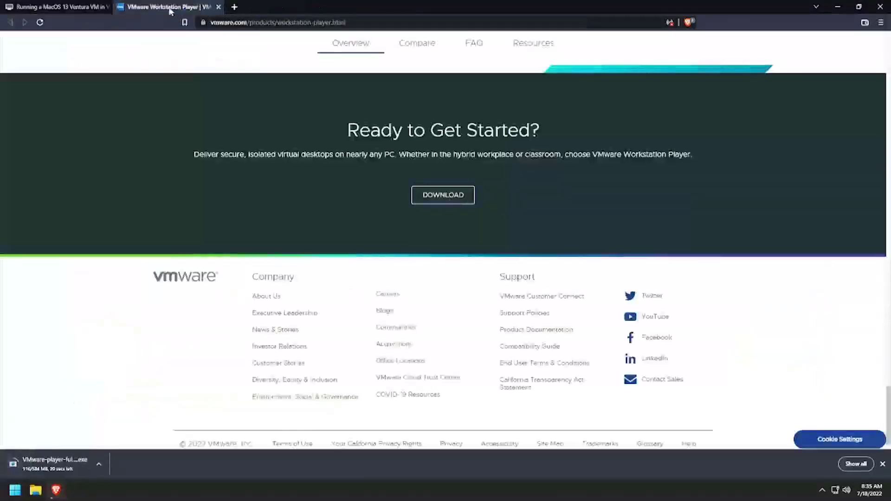
pyautogui.click(227, 6)
# Step: Download Unlocker-v2.0.0a-x64.zip from the Auto-Unlocker GitHub releases page and close the tab
pyautogui.click(343, 137)
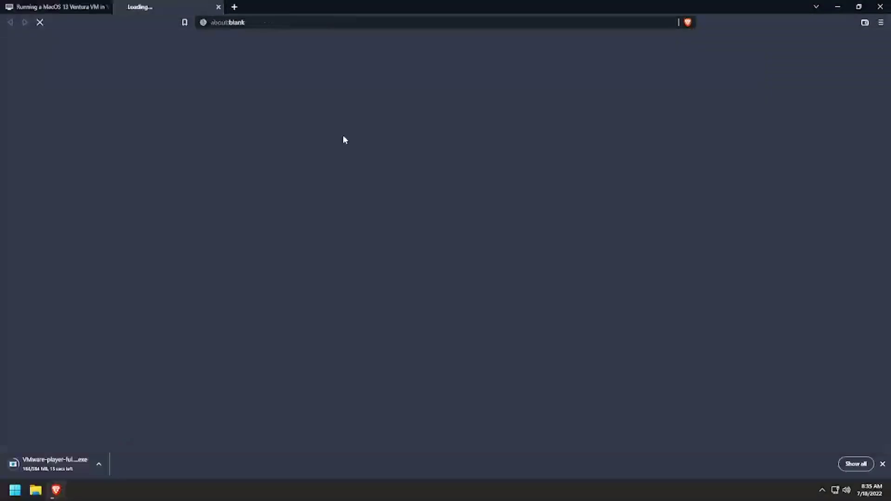
pyautogui.scroll(-5, 343, 137)
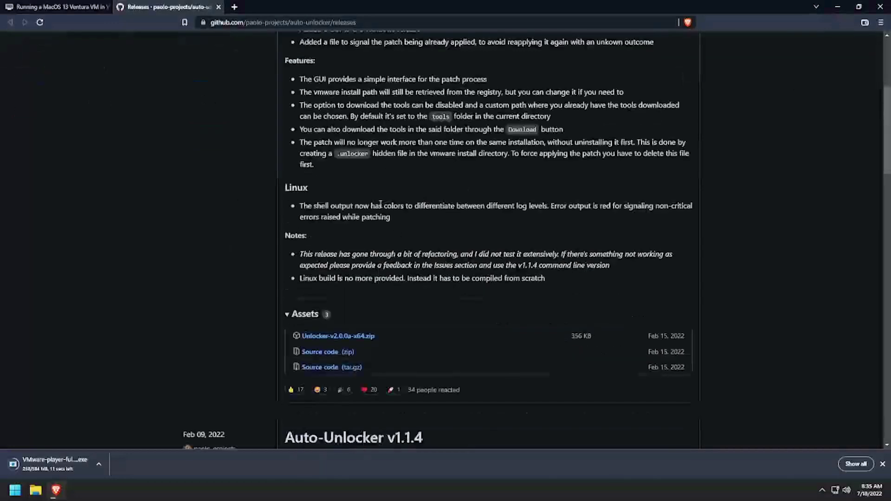
pyautogui.click(357, 335)
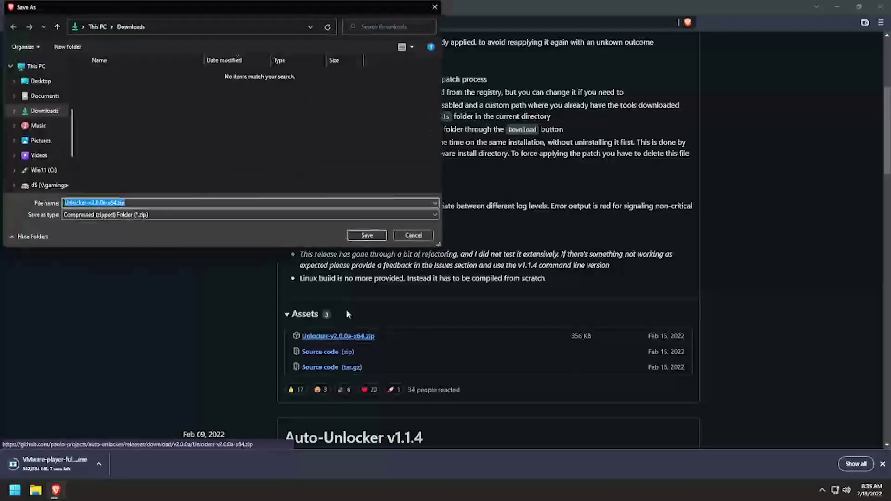
pyautogui.click(369, 235)
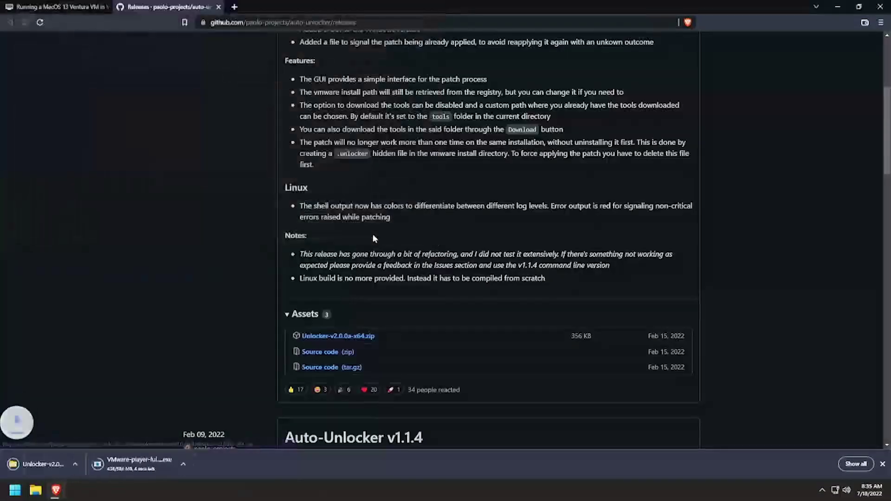
pyautogui.scroll(15, 372, 238)
pyautogui.middleClick(171, 10)
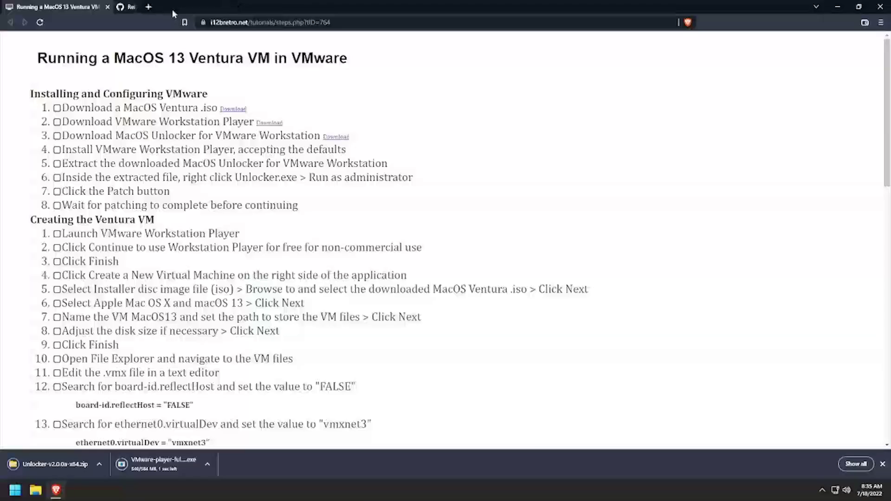
# Step: Run the downloaded VMware Player installer from the Downloads folder as administrator
pyautogui.rightClick(171, 460)
pyautogui.click(211, 436)
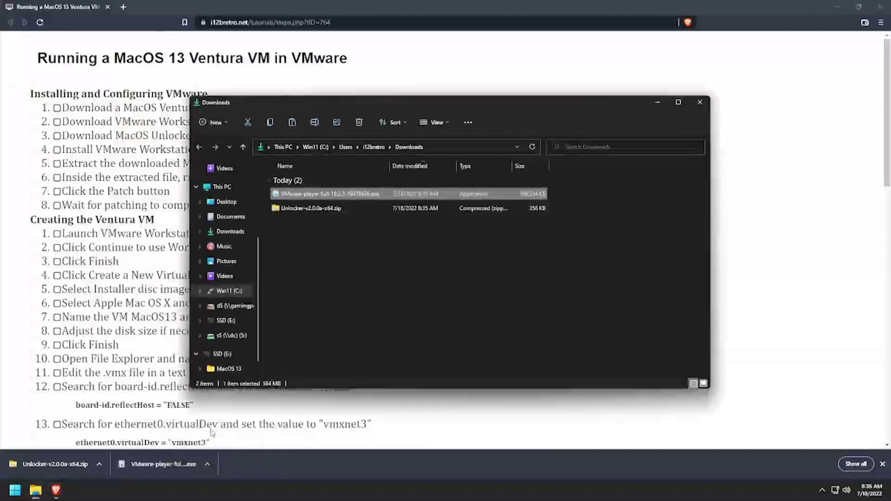
pyautogui.rightClick(333, 197)
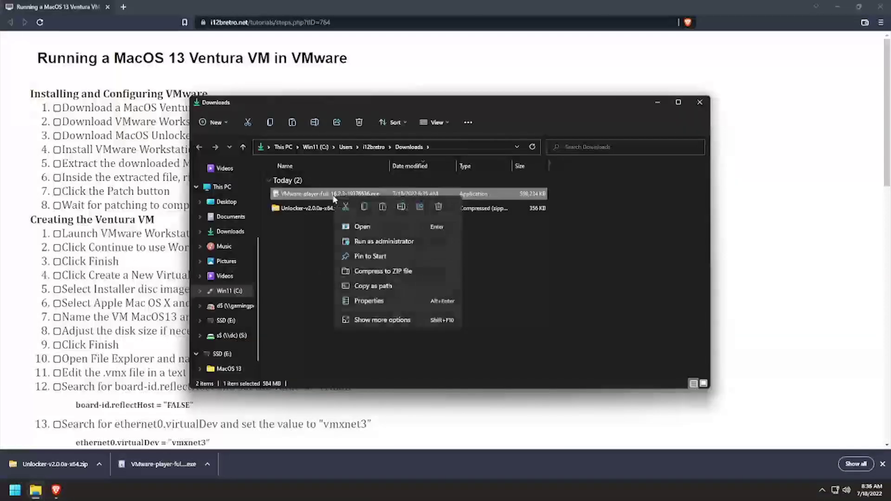
pyautogui.click(355, 239)
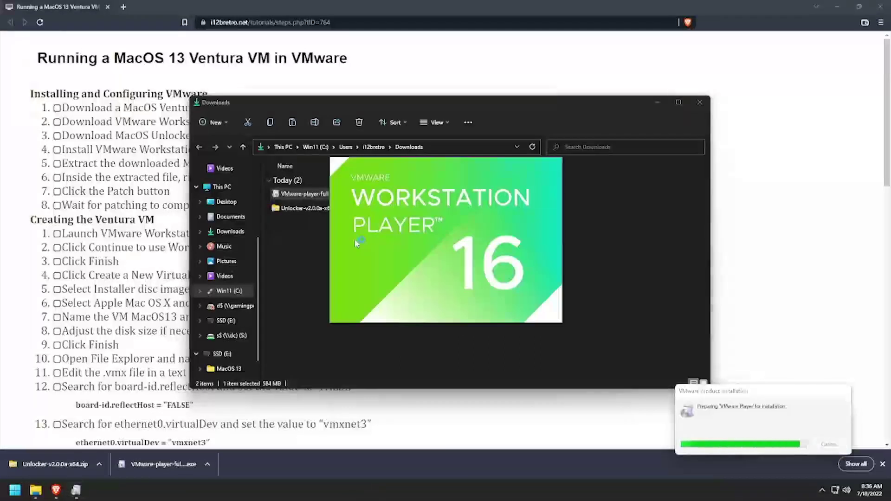
# Step: Accept the EULA, keep all default settings, and install Workstation 16 Player
pyautogui.click(494, 317)
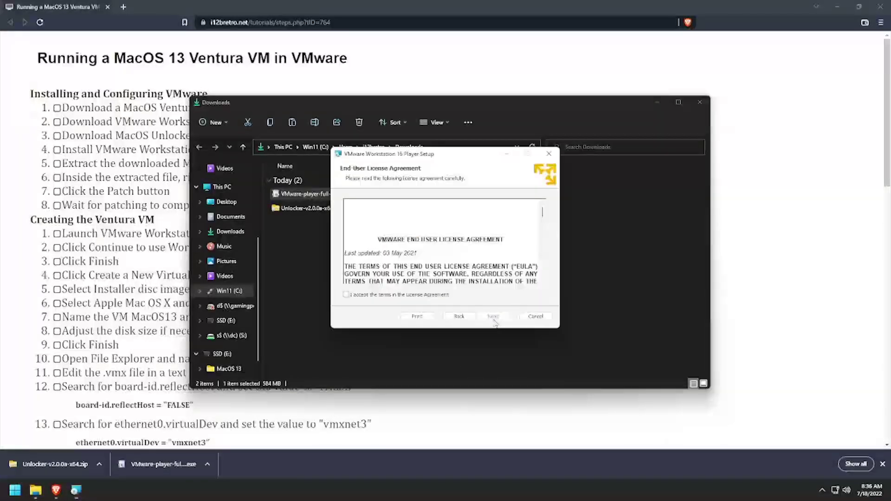
pyautogui.click(446, 298)
pyautogui.click(494, 317)
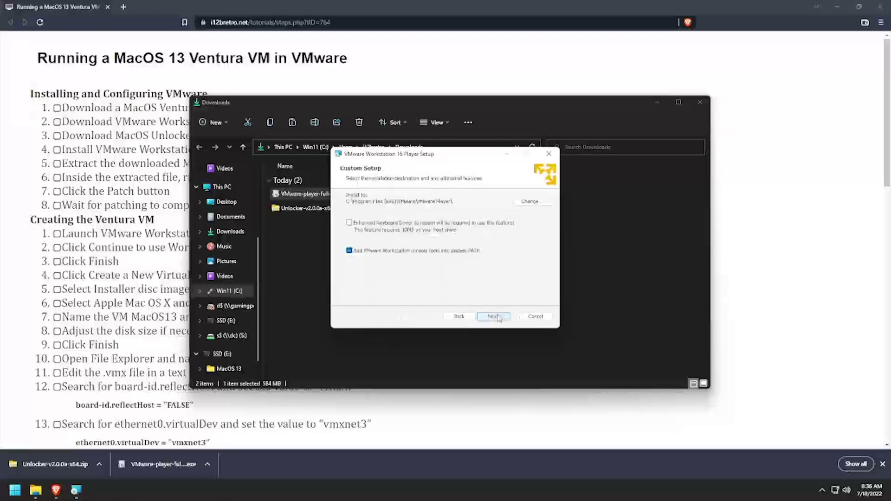
pyautogui.click(498, 318)
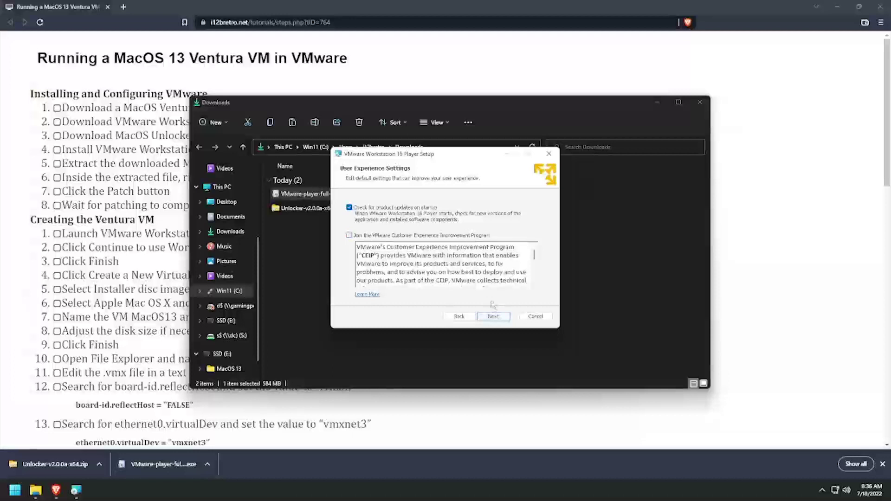
pyautogui.click(494, 316)
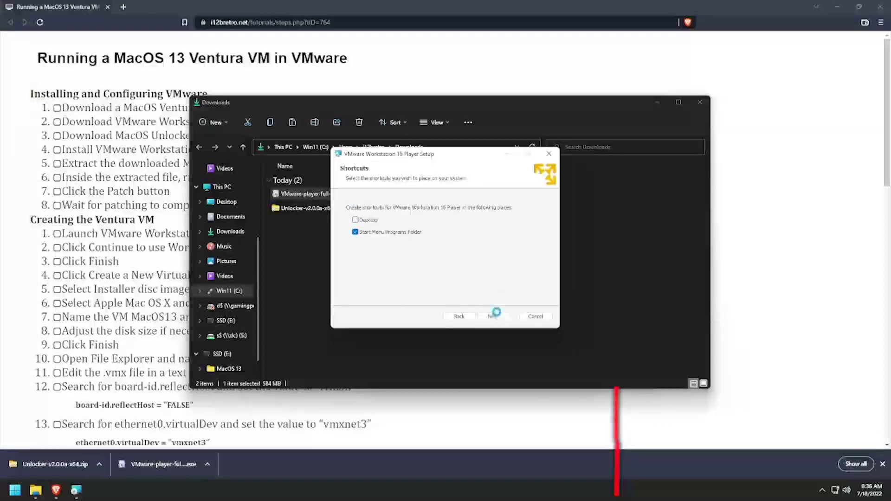
pyautogui.click(494, 316)
pyautogui.click(501, 318)
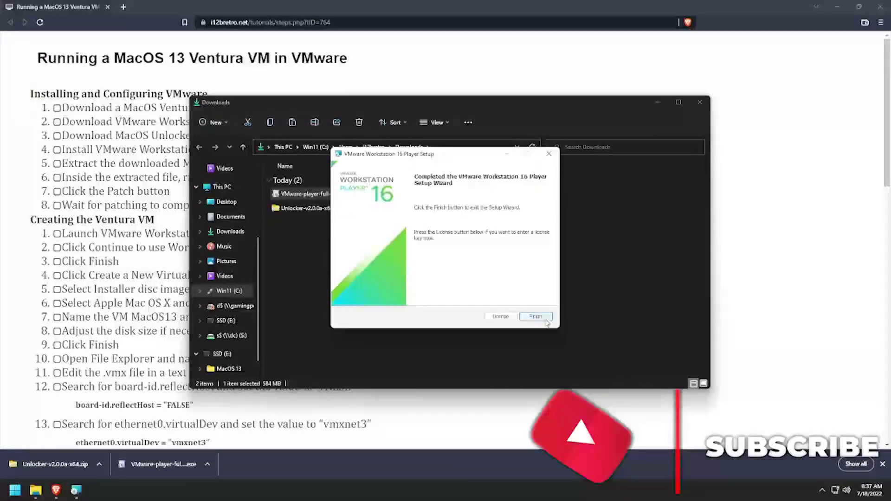
pyautogui.click(535, 316)
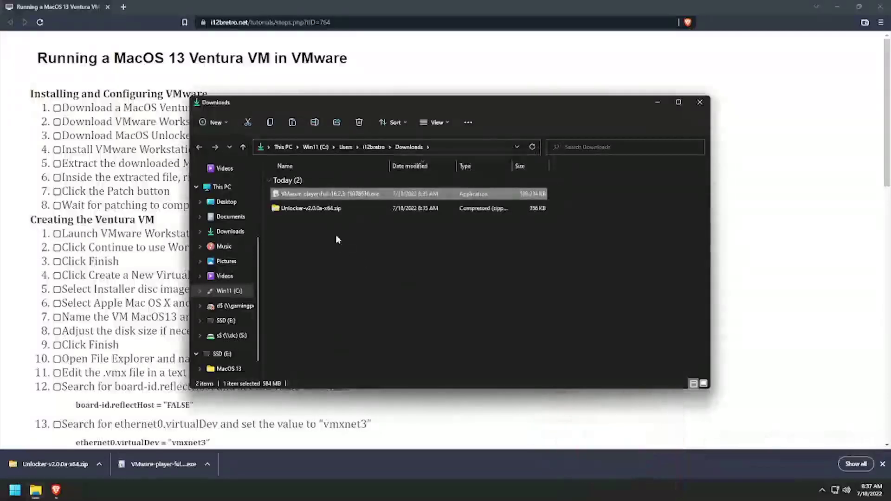
# Step: Extract Unlocker-v2.0.0a-x64.zip into Downloads and open the extracted folder
pyautogui.rightClick(311, 215)
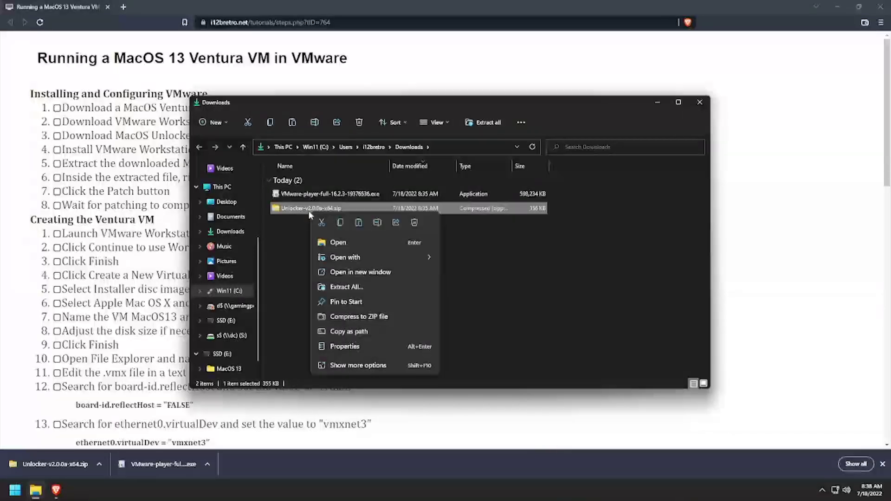
pyautogui.click(346, 286)
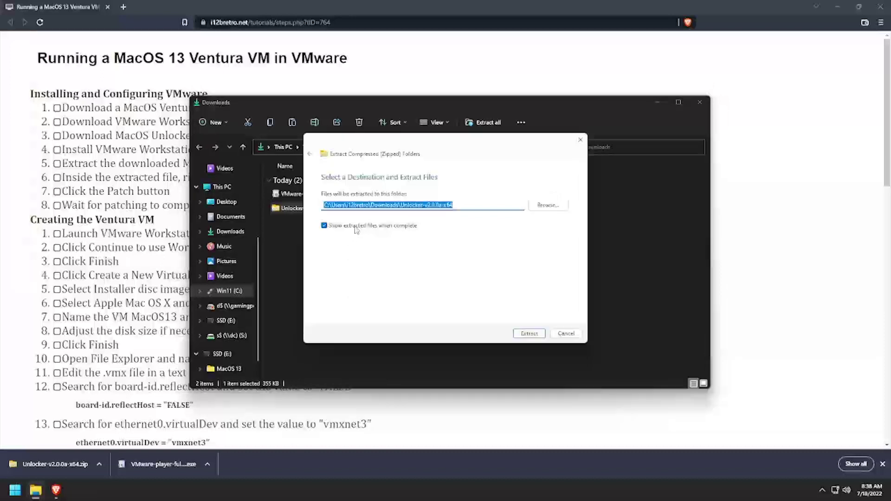
pyautogui.click(357, 228)
pyautogui.press('Return')
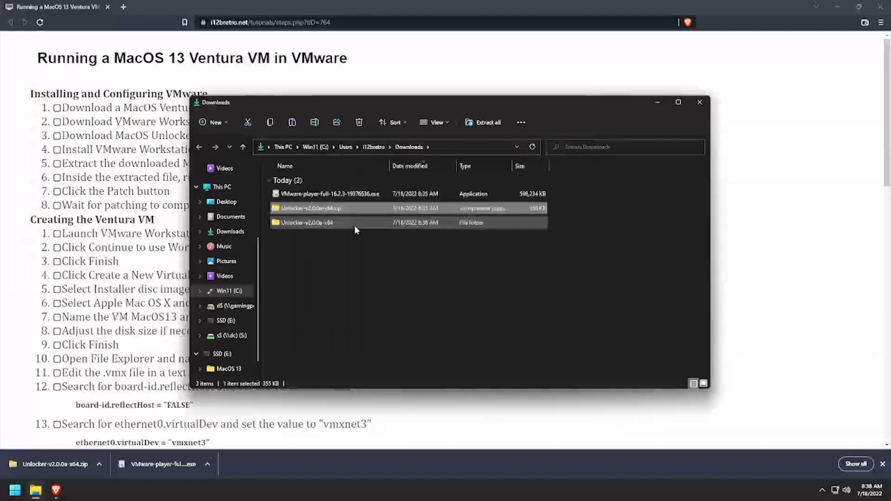
pyautogui.doubleClick(343, 223)
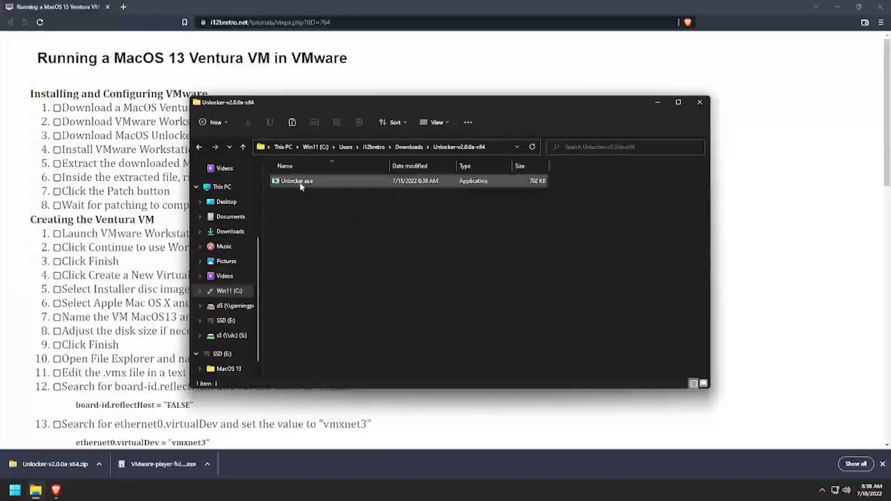
# Step: Run Unlocker.exe as administrator to patch VMware, then close it after the success message
pyautogui.rightClick(301, 186)
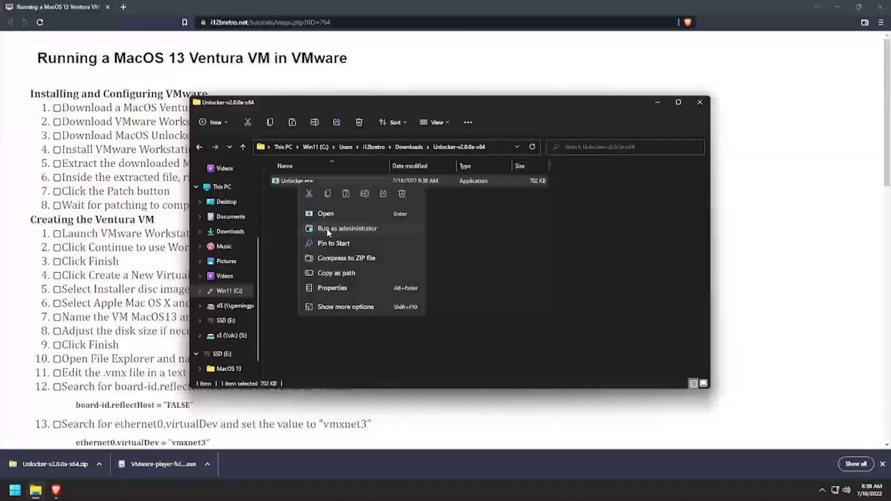
pyautogui.click(327, 230)
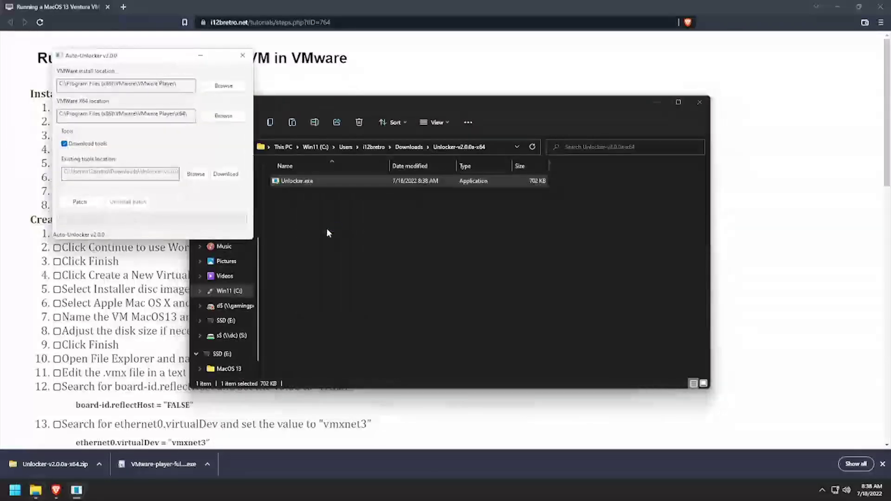
pyautogui.click(91, 204)
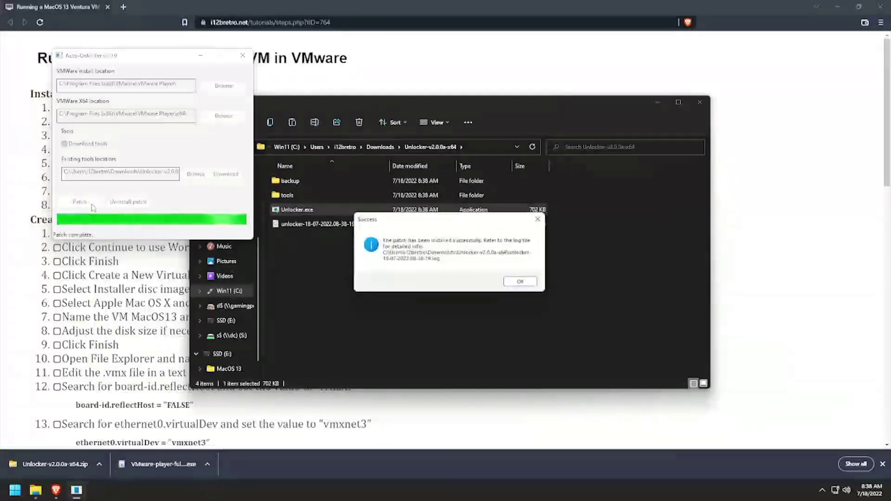
pyautogui.click(520, 281)
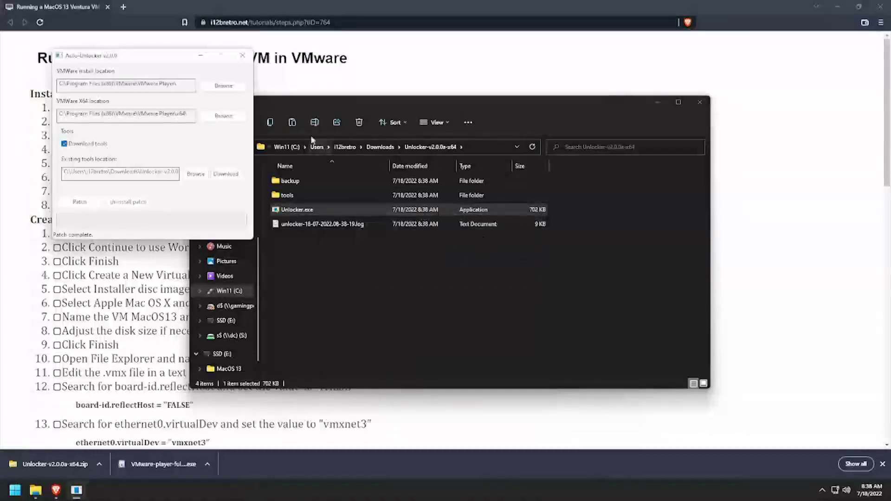
pyautogui.click(242, 55)
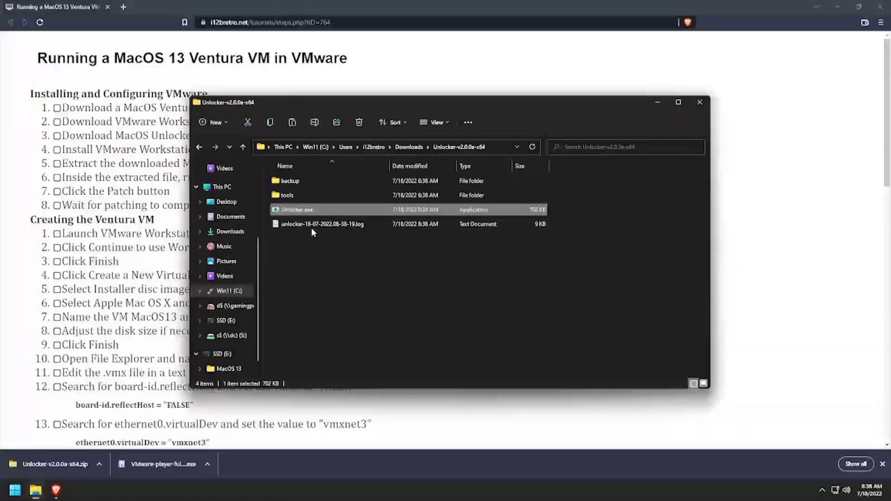
pyautogui.click(340, 236)
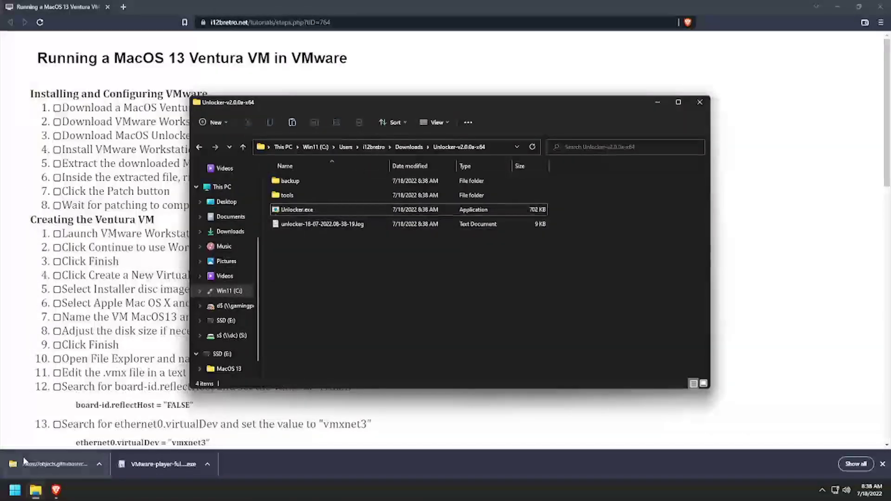
# Step: Launch VMware Player and start a new VM from MacOSVentura.iso with Apple macOS 13 as guest
pyautogui.click(15, 490)
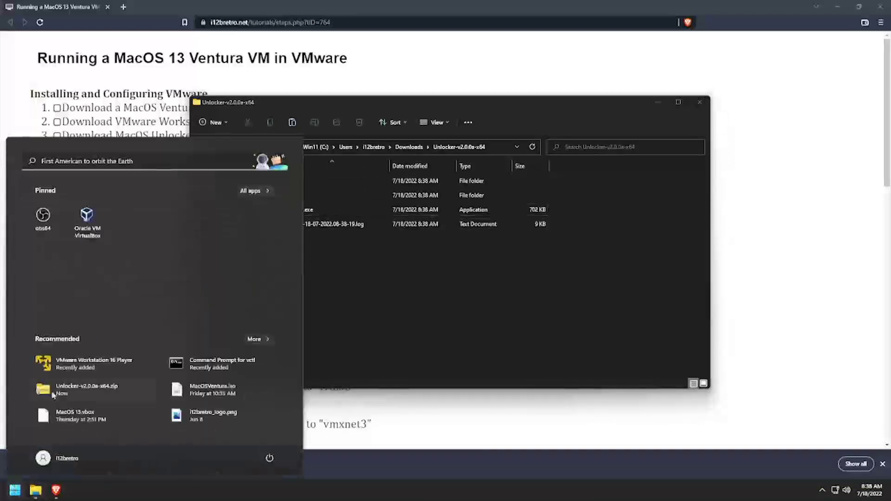
pyautogui.click(67, 370)
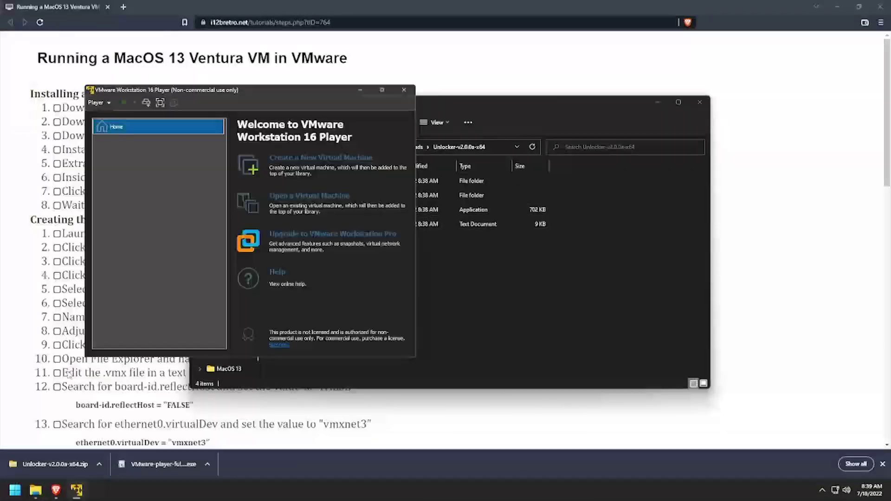
pyautogui.click(309, 165)
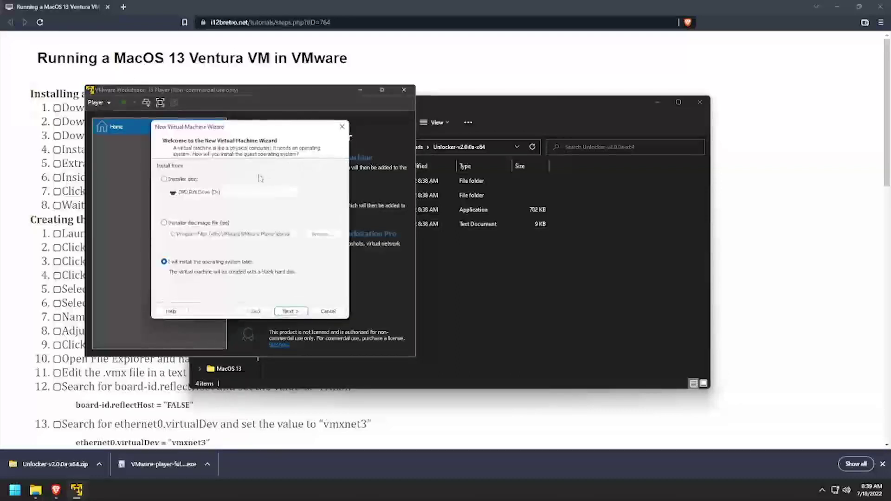
pyautogui.click(216, 222)
pyautogui.click(322, 234)
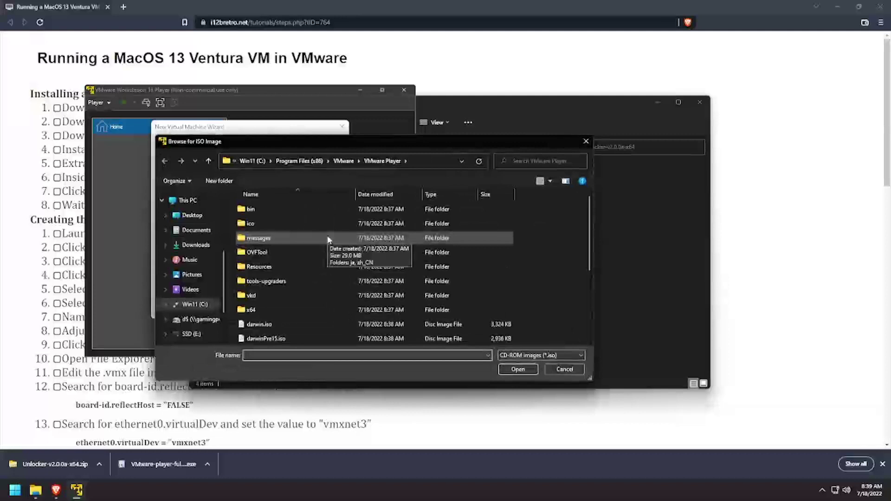
pyautogui.doubleClick(272, 295)
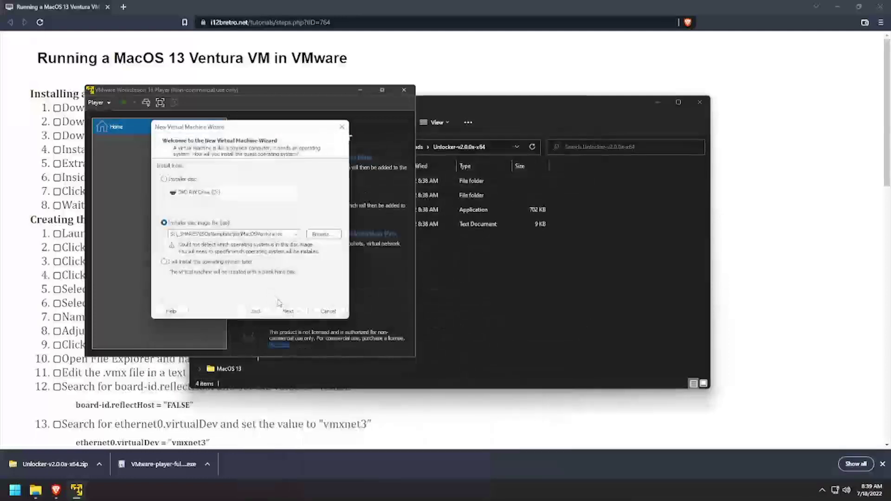
pyautogui.click(289, 312)
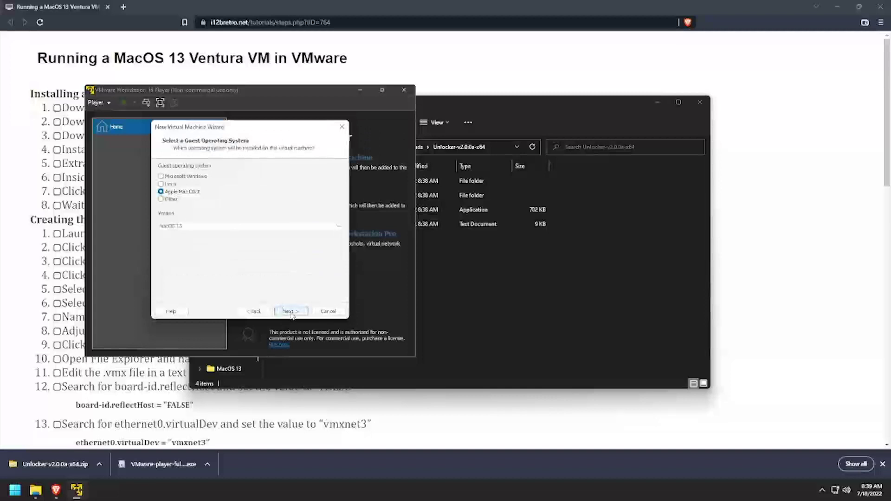
pyautogui.click(291, 314)
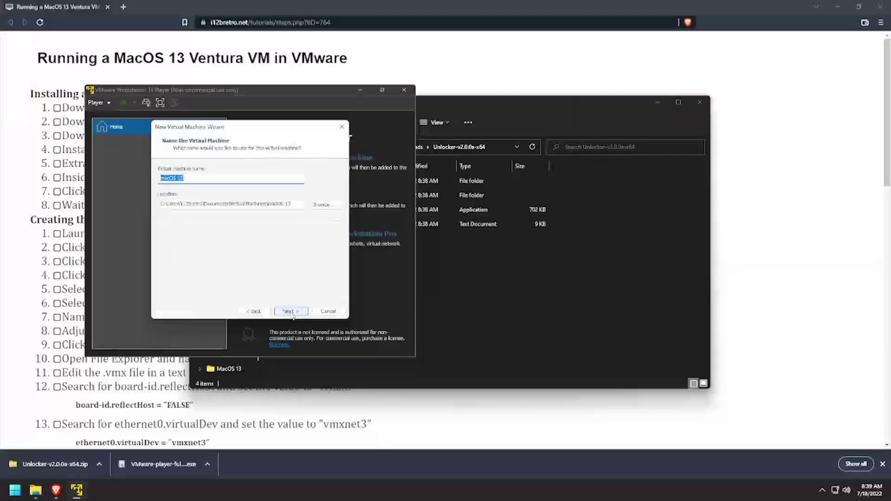
# Step: Store the VM in E:\VirtualMachines, keep the default disk size, and finish the wizard
pyautogui.click(330, 205)
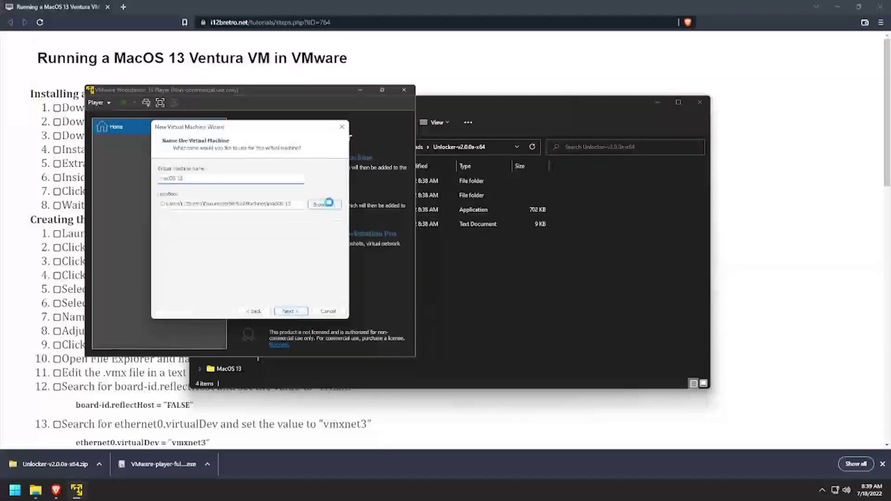
pyautogui.scroll(-1, 402, 253)
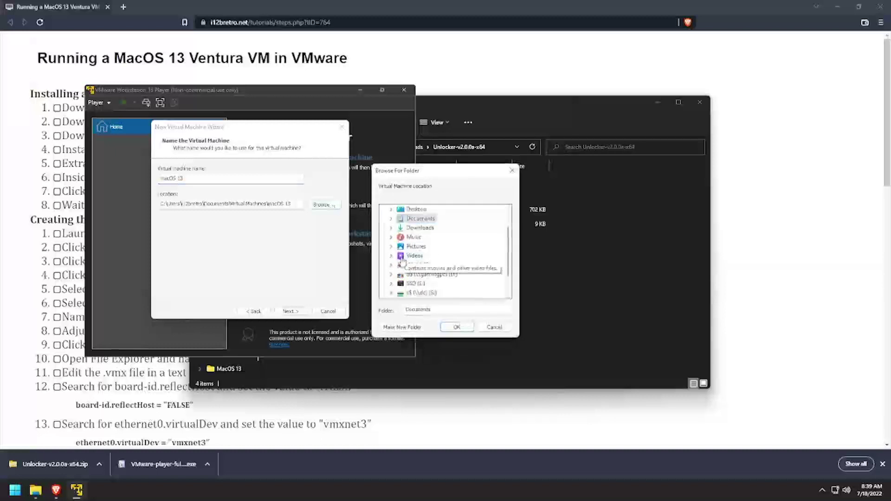
pyautogui.click(409, 288)
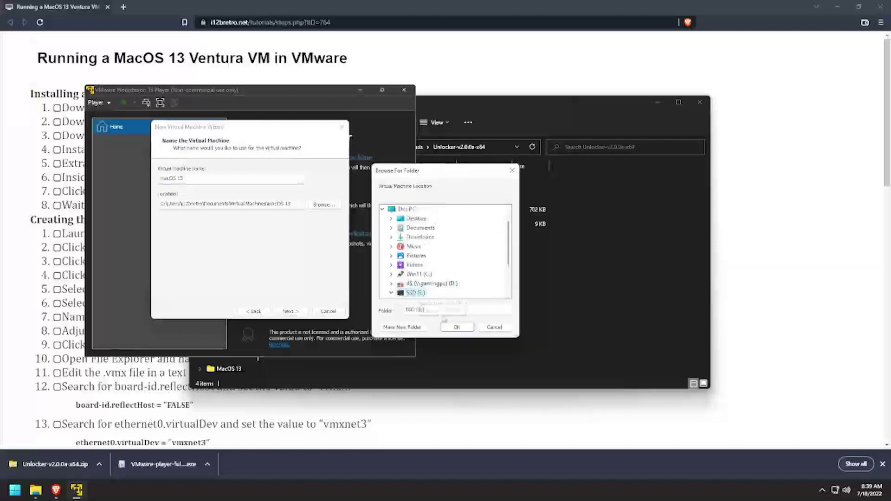
pyautogui.click(457, 326)
pyautogui.click(195, 202)
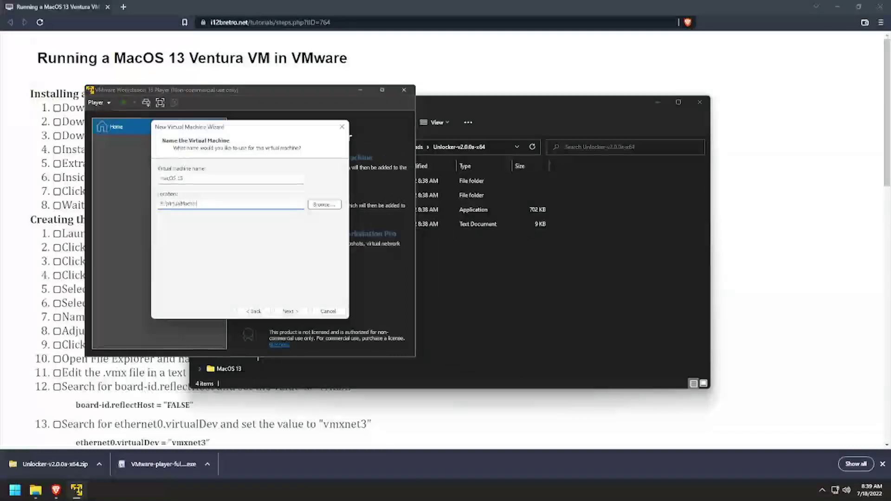
pyautogui.write('VirtualMachin')
pyautogui.press('Return')
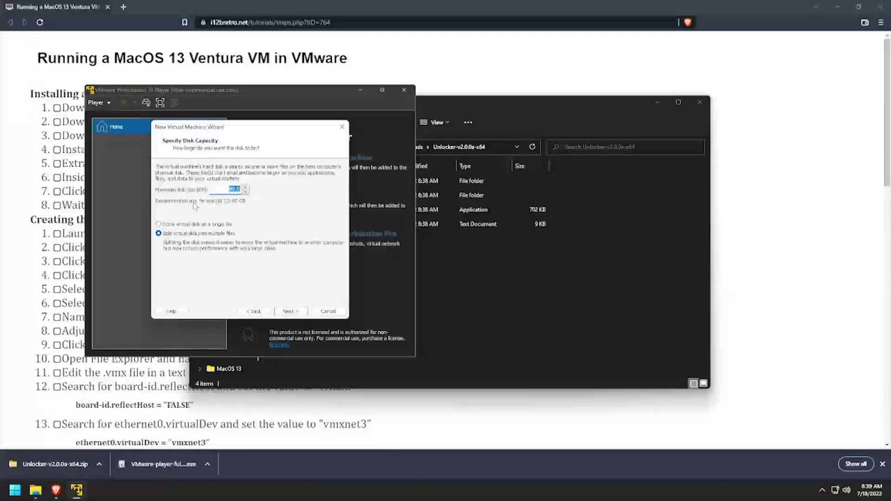
pyautogui.click(294, 314)
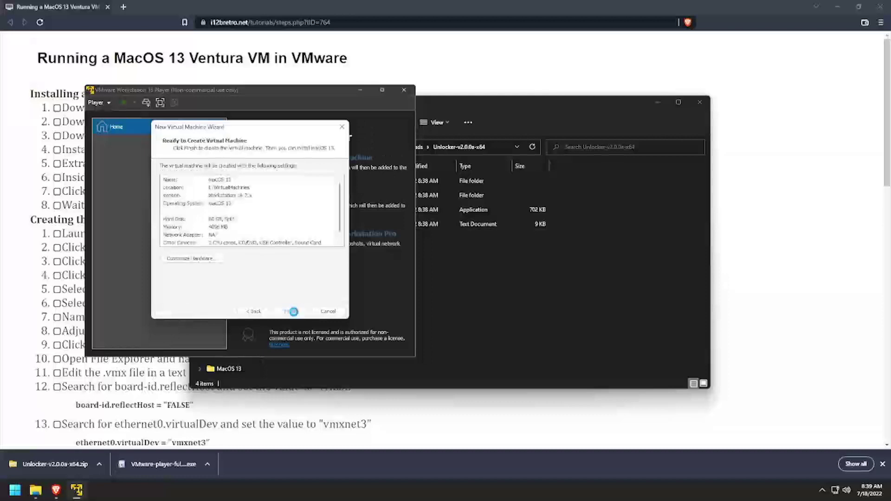
pyautogui.click(293, 311)
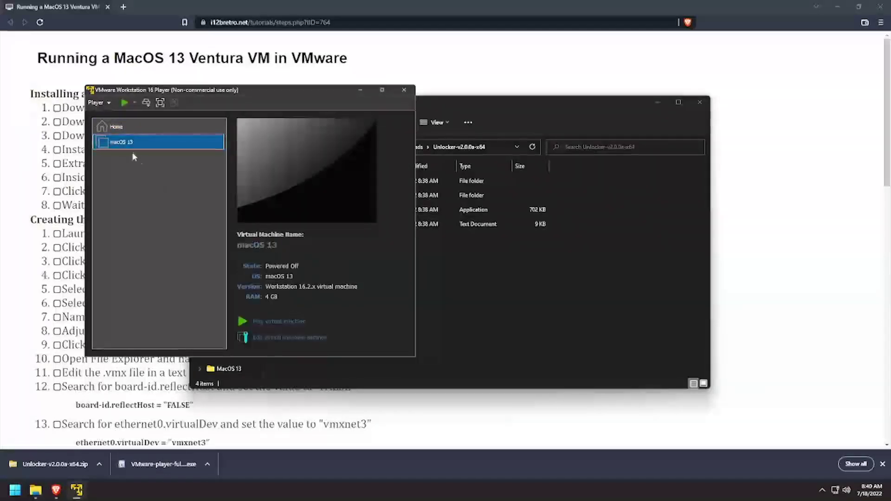
# Step: Browse to SSD (E:) > VirtualMachines and open macOS 13.vmx in Notepad
pyautogui.click(505, 309)
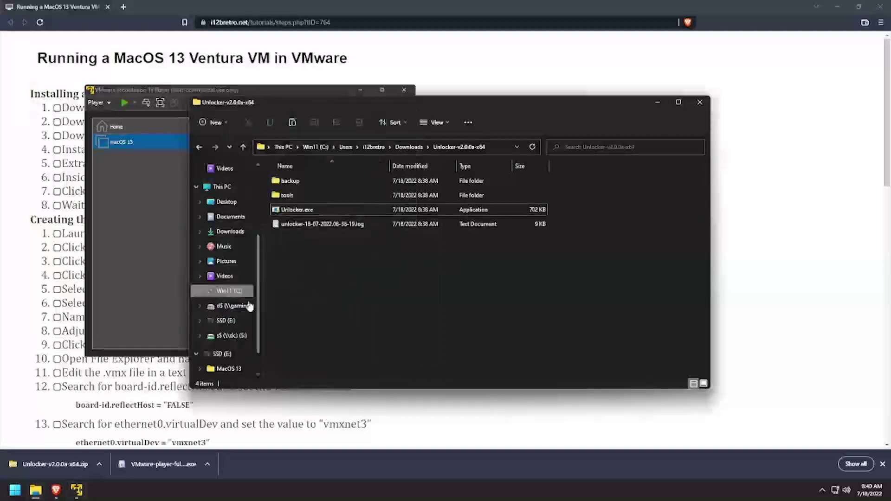
pyautogui.click(221, 321)
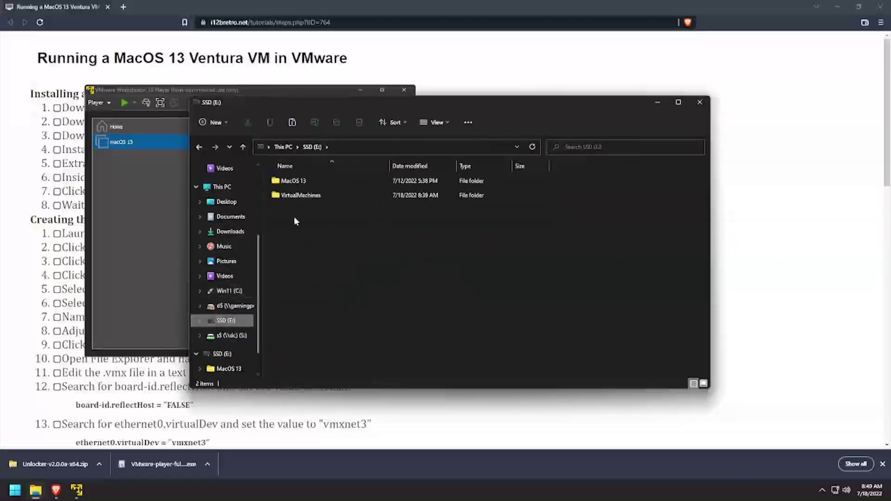
pyautogui.doubleClick(301, 196)
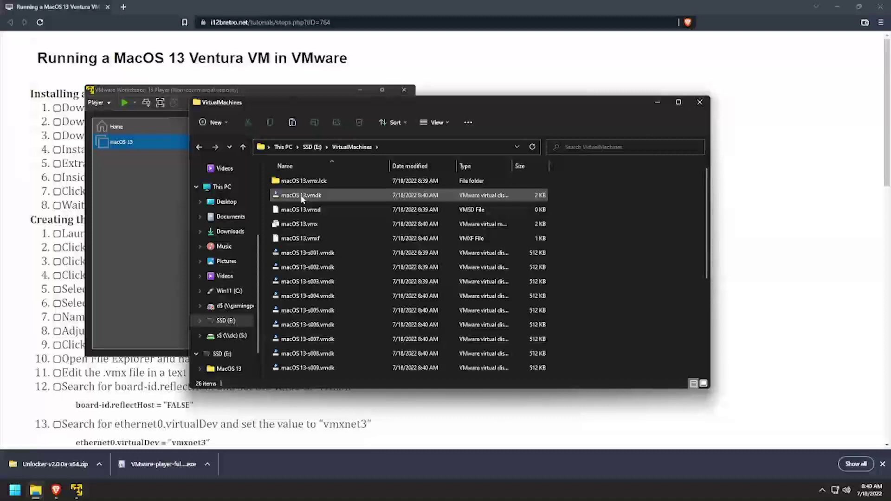
pyautogui.rightClick(299, 226)
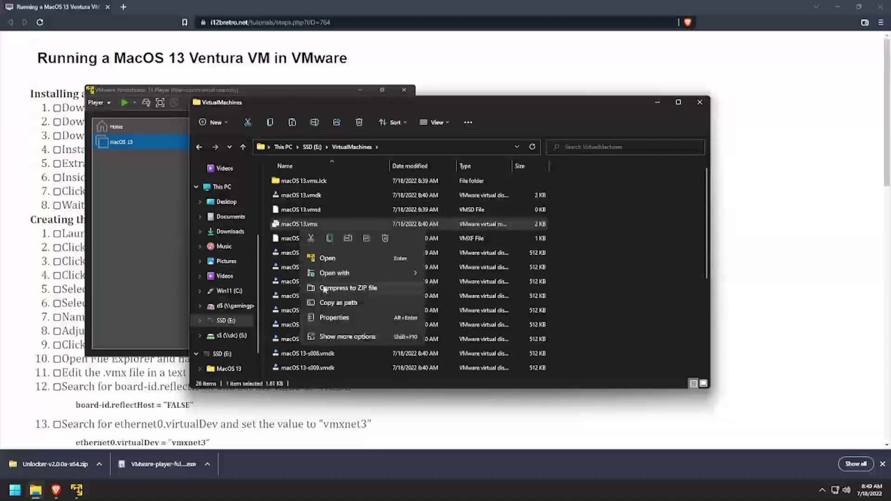
pyautogui.moveTo(329, 274)
pyautogui.click(438, 275)
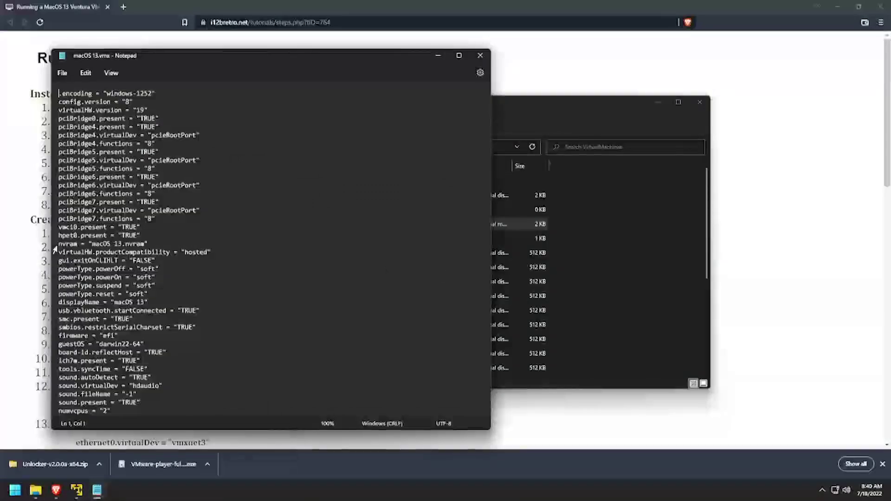
# Step: Snap Notepad to the right, maximize the tutorial, and copy the board-id.reflectHost setting name
pyautogui.press('super+Right')
pyautogui.press('Escape')
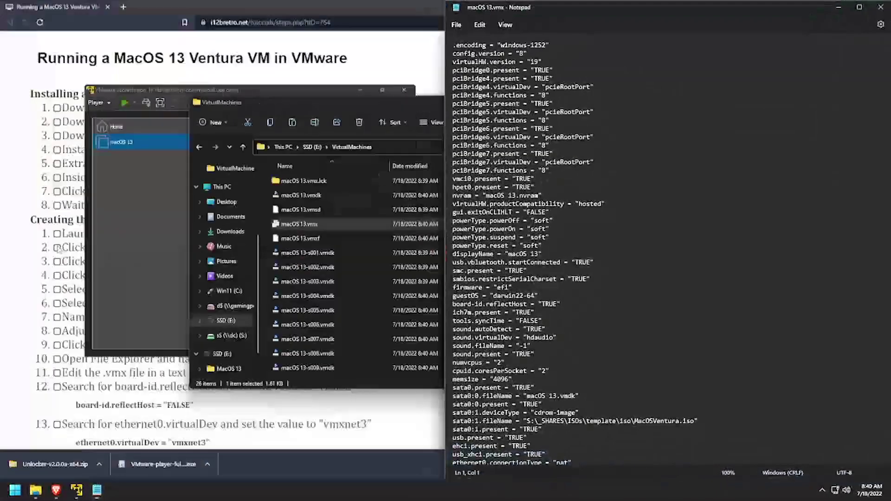
pyautogui.click(11, 300)
pyautogui.press('super+Up')
pyautogui.scroll(-3, 103, 357)
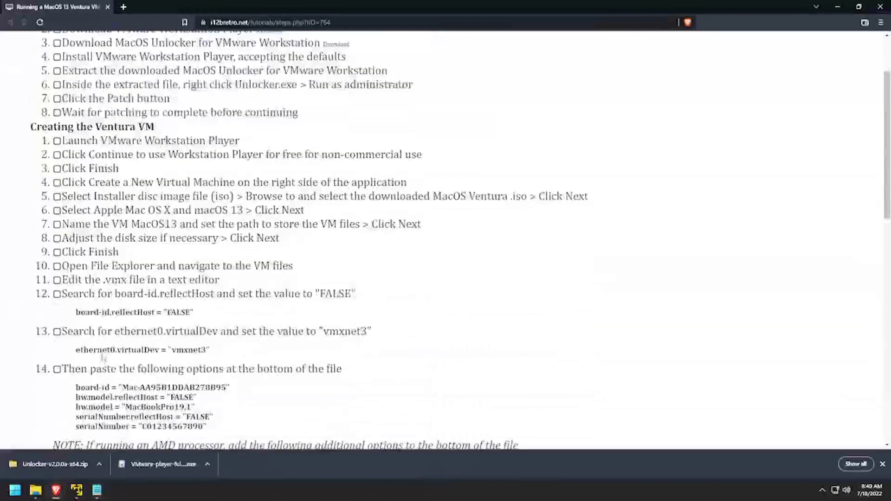
pyautogui.moveTo(76, 312); pyautogui.dragTo(153, 319)
pyautogui.hotkey('ctrl', 'c')
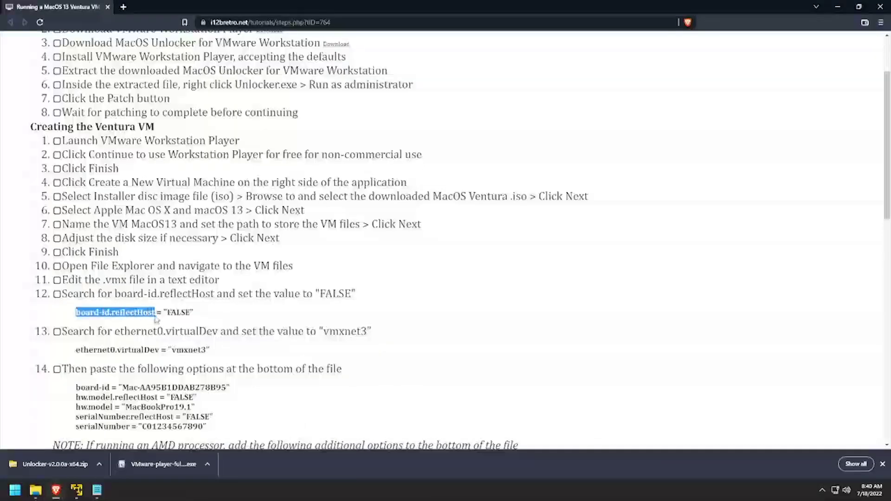
# Step: Find board-id.reflectHost in macOS 13.vmx and change its value from TRUE to FALSE
pyautogui.hotkey('alt', 'Tab')
pyautogui.hotkey('ctrl', 'f')
pyautogui.hotkey('ctrl', 'v')
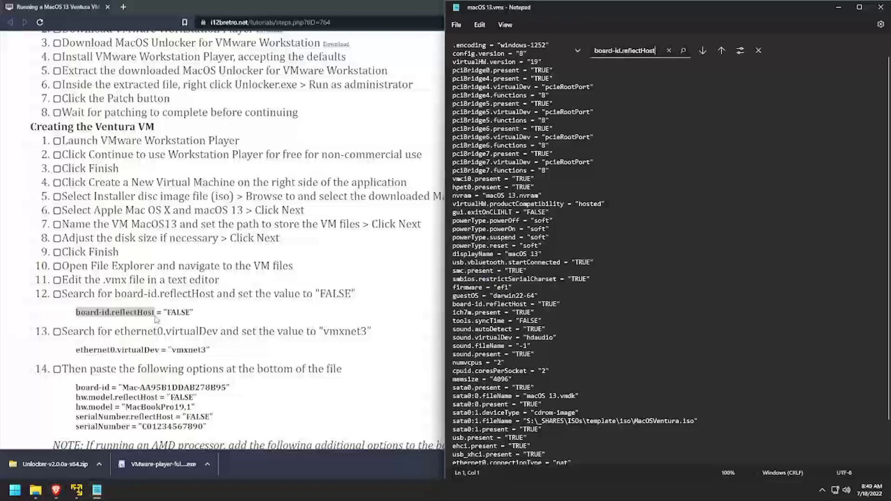
pyautogui.press('Return')
pyautogui.press('Escape')
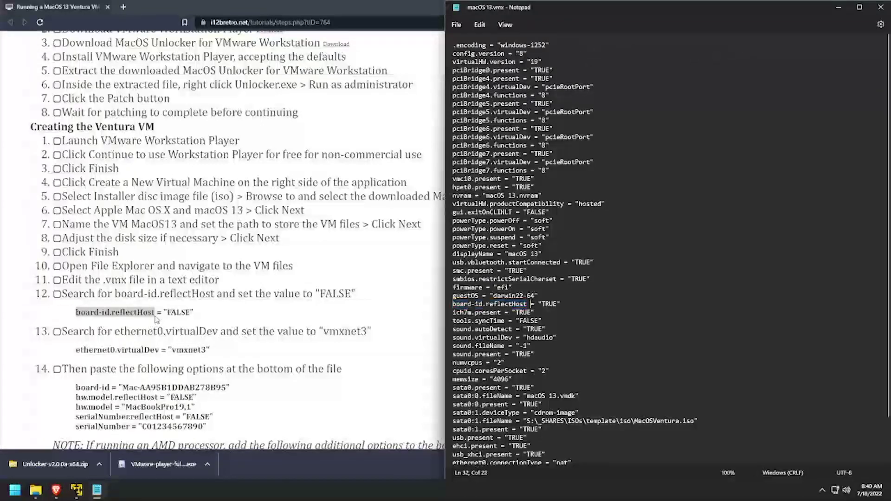
pyautogui.press('Right')
pyautogui.press('Right')
pyautogui.press('Right')
pyautogui.press('Right')
pyautogui.hotkey('shift', 'Right')
pyautogui.hotkey('shift', 'Right')
pyautogui.hotkey('shift', 'Right')
pyautogui.hotkey('shift', 'Right')
pyautogui.write('FAL')
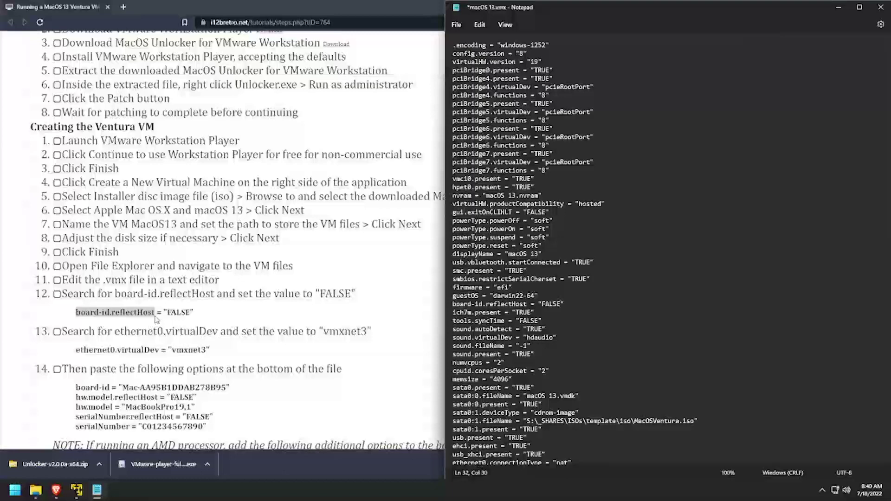
# Step: Find ethernet0.virtualDev and replace its e1000e value with vmxnet3
pyautogui.hotkey('ctrl', 'f')
pyautogui.press('BackSpace')
pyautogui.write('ethernet')
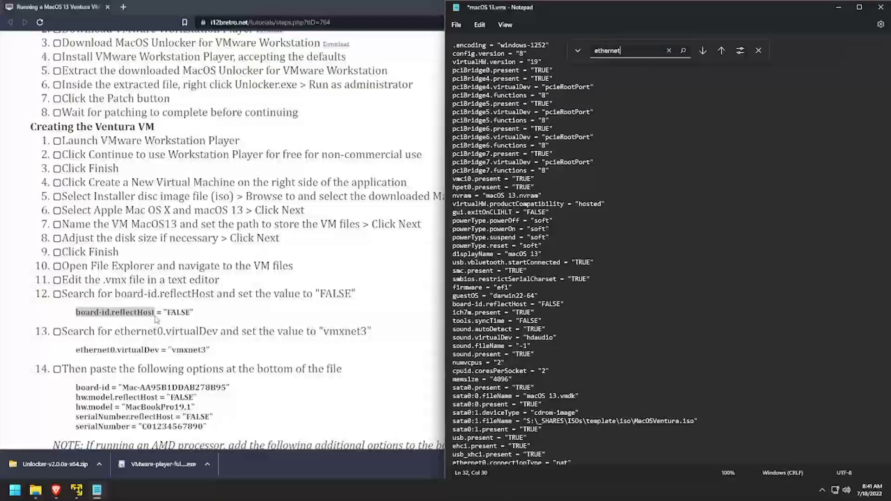
pyautogui.write('0.virtualDev')
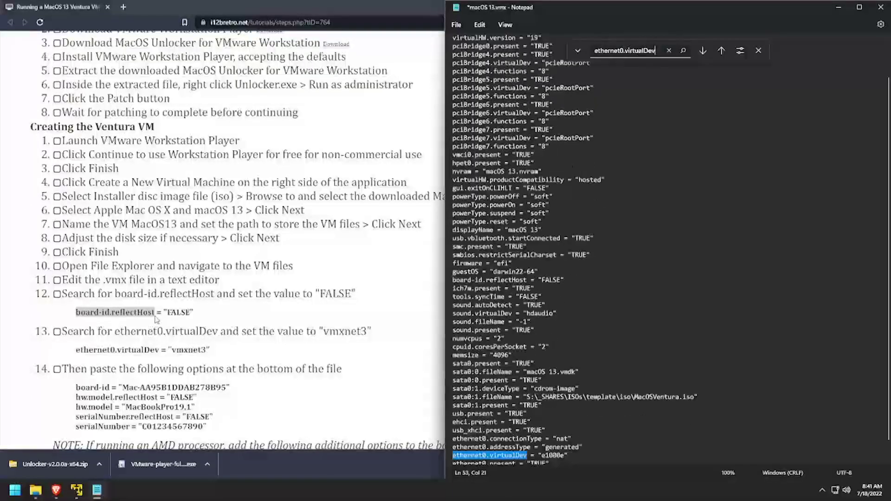
pyautogui.press('Escape')
pyautogui.press('Right')
pyautogui.press('Right')
pyautogui.press('Right')
pyautogui.press('Right')
pyautogui.hotkey('ctrl', 'shift', 'Right')
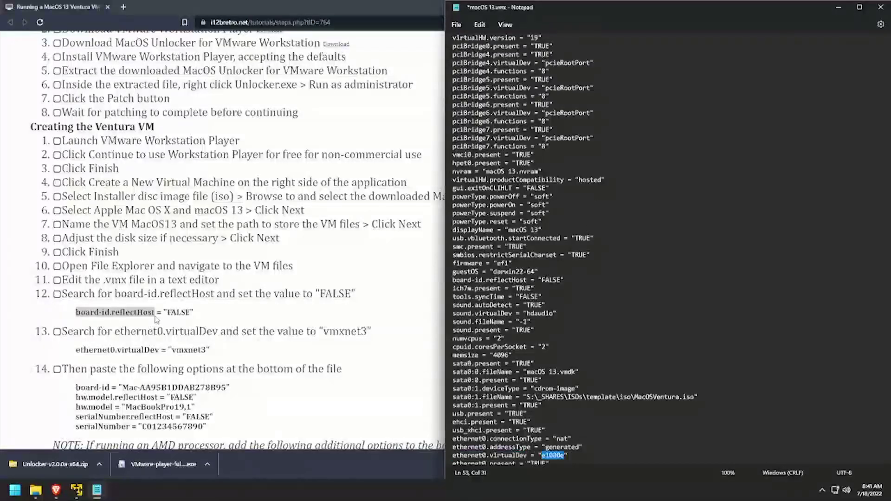
pyautogui.write('vmxnet3')
# Step: Copy the five board-id, hw.model and serialNumber lines from the tutorial to the vmx's end
pyautogui.scroll(-3, 155, 319)
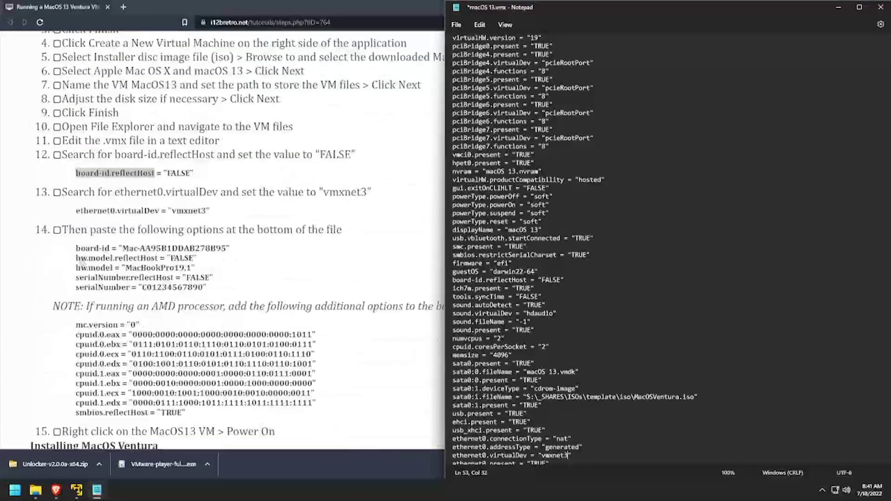
pyautogui.moveTo(76, 248); pyautogui.dragTo(204, 288)
pyautogui.hotkey('ctrl', 'c')
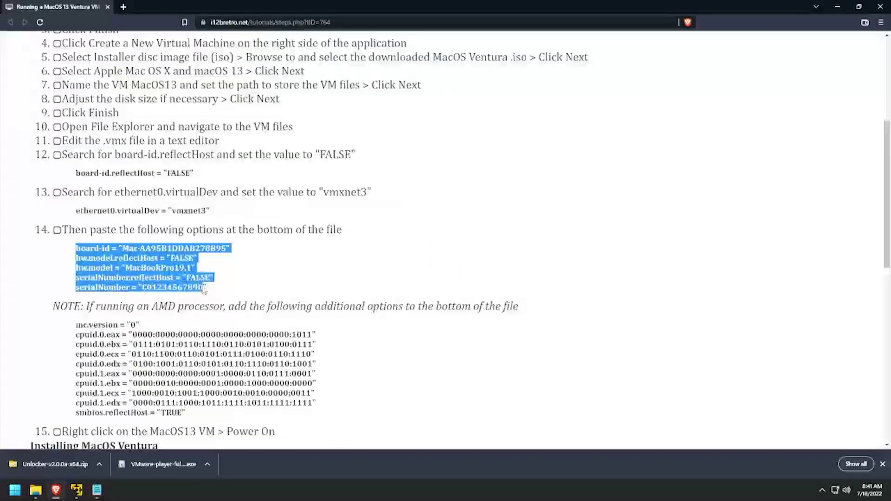
pyautogui.hotkey('alt', 'Tab')
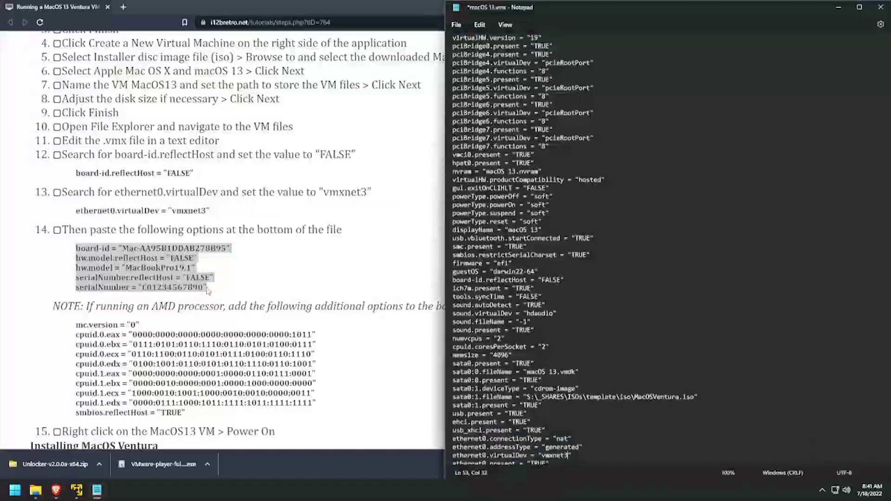
pyautogui.scroll(-2, 557, 433)
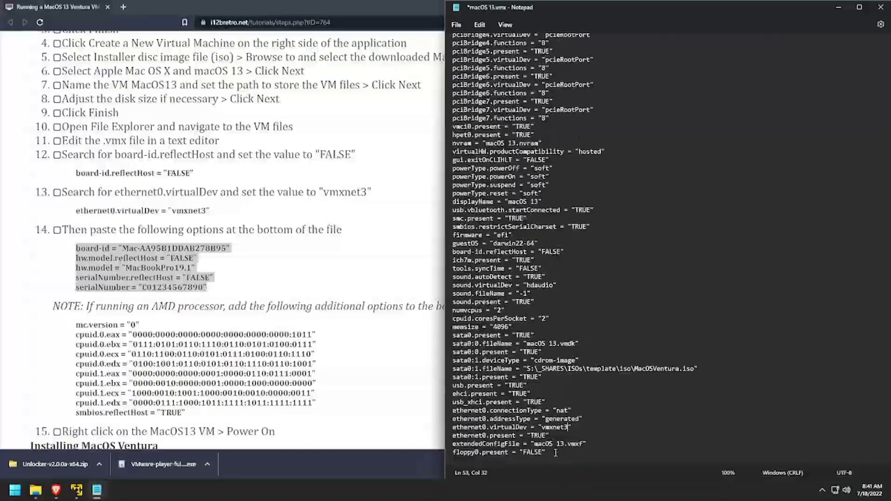
pyautogui.hotkey('ctrl', 'v')
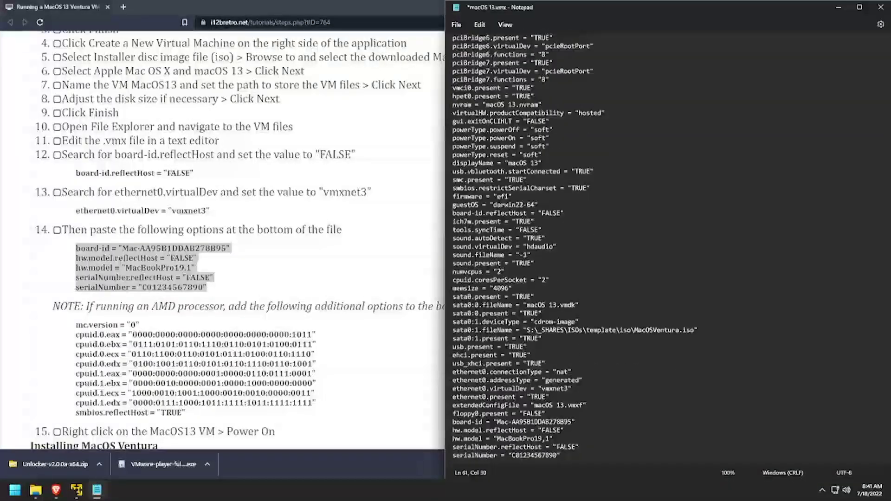
# Step: Save macOS 13.vmx and exit Notepad
pyautogui.click(456, 25)
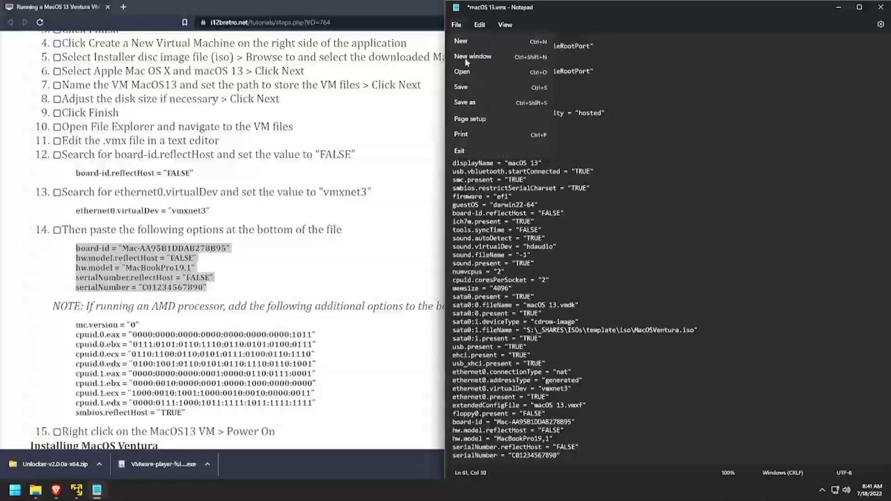
pyautogui.click(473, 91)
pyautogui.click(456, 25)
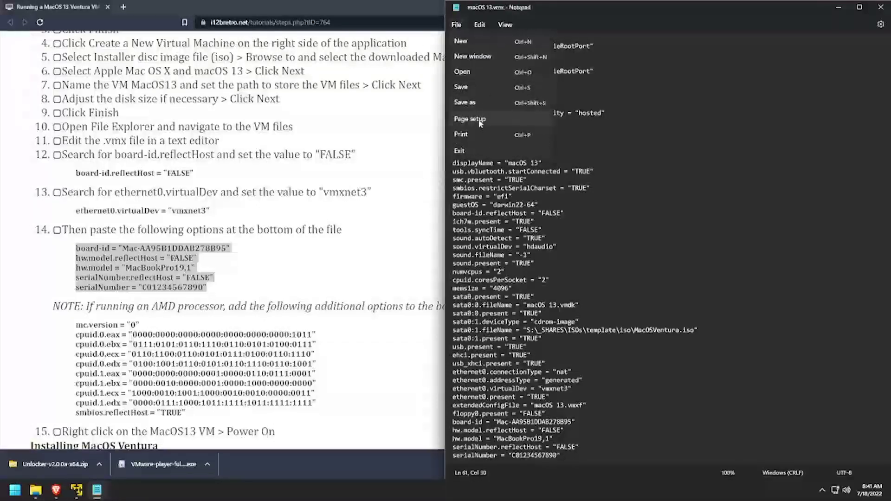
pyautogui.click(463, 160)
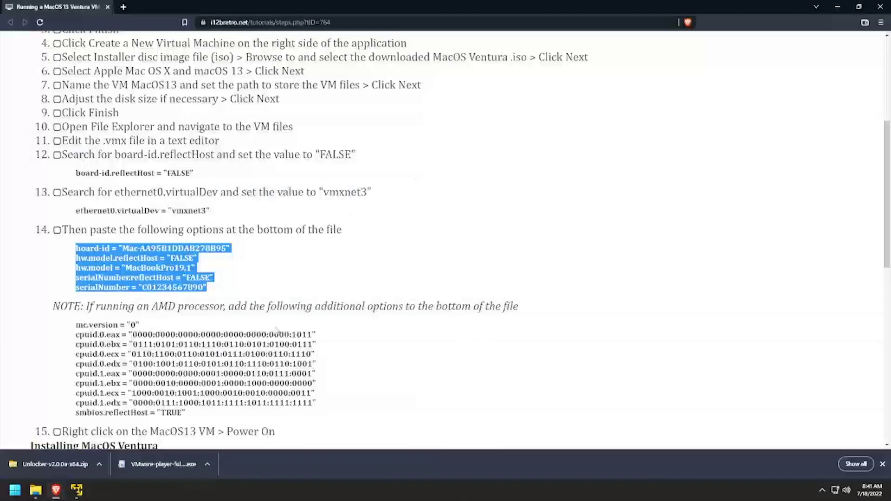
# Step: Power on the macOS 13 VM, maximize its window, and accept English to reach Recovery
pyautogui.click(76, 490)
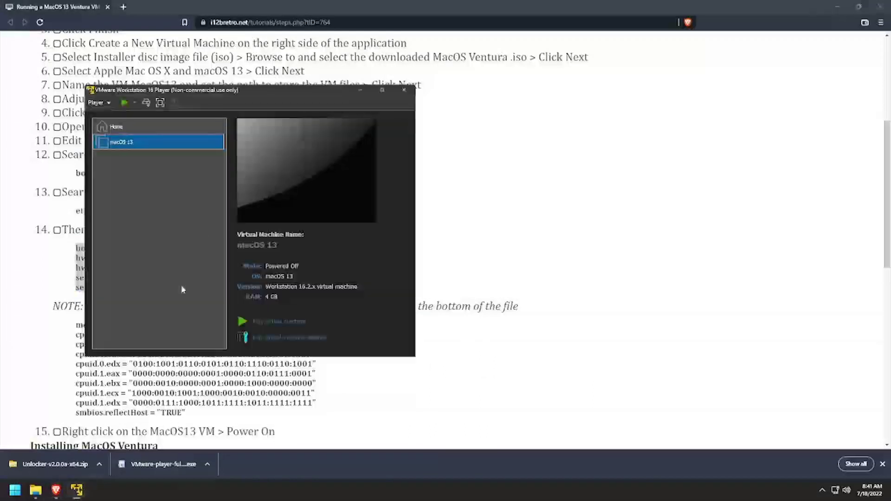
pyautogui.click(126, 103)
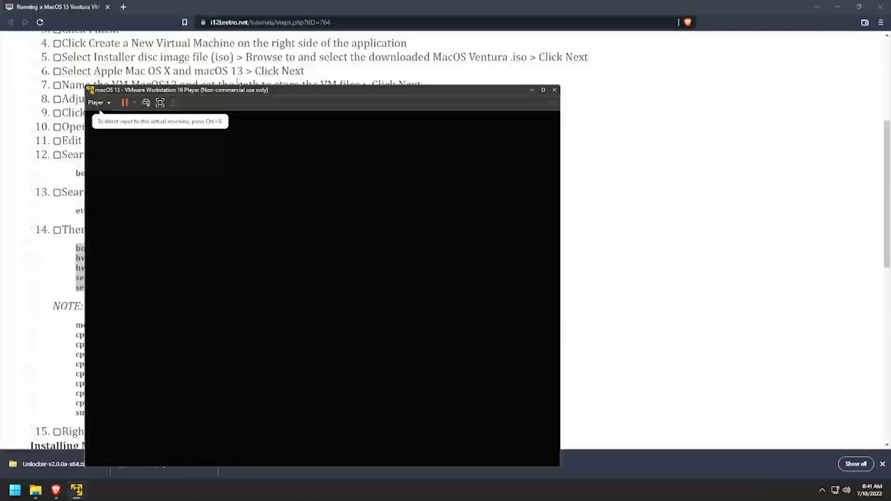
pyautogui.moveTo(238, 93); pyautogui.dragTo(292, 64)
pyautogui.doubleClick(292, 64)
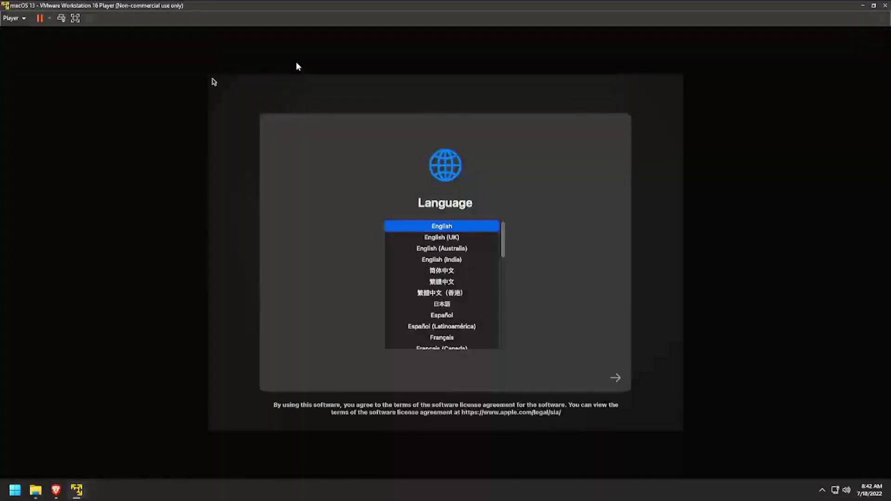
pyautogui.click(298, 66)
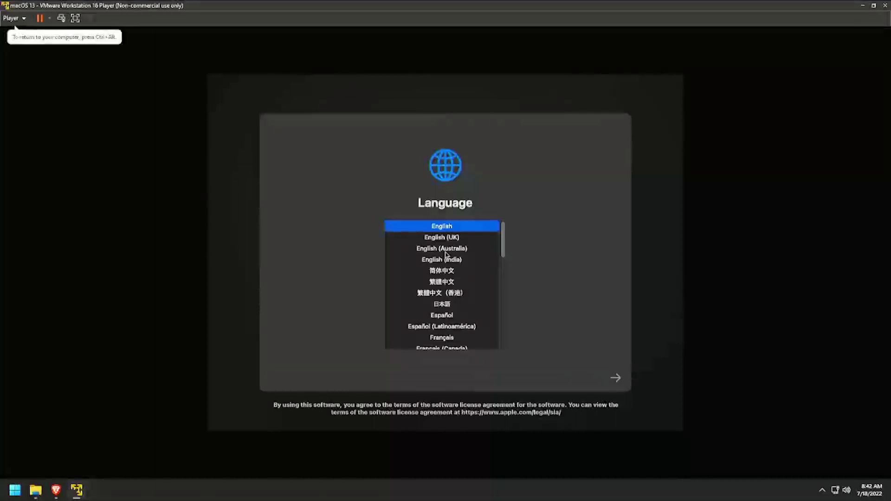
pyautogui.click(615, 380)
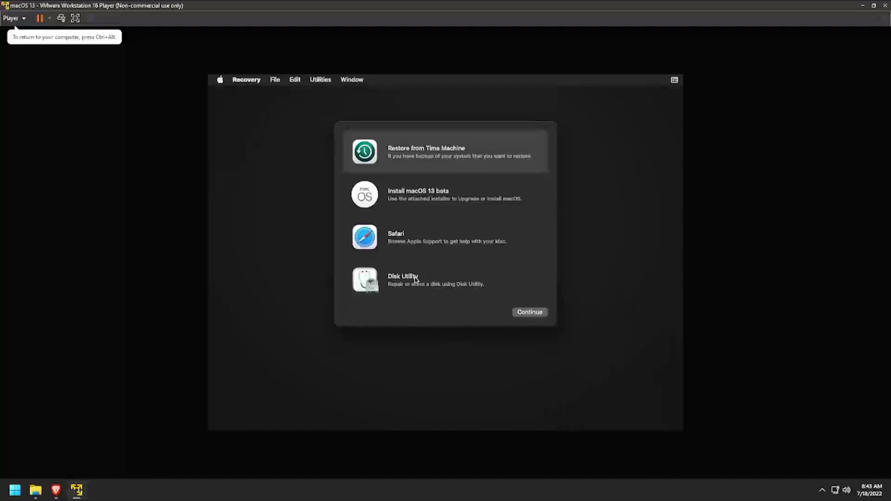
# Step: Use Disk Utility to erase the 85.9 GB VMware Virtual SATA drive as APFS volume 'MacOS'
pyautogui.doubleClick(415, 279)
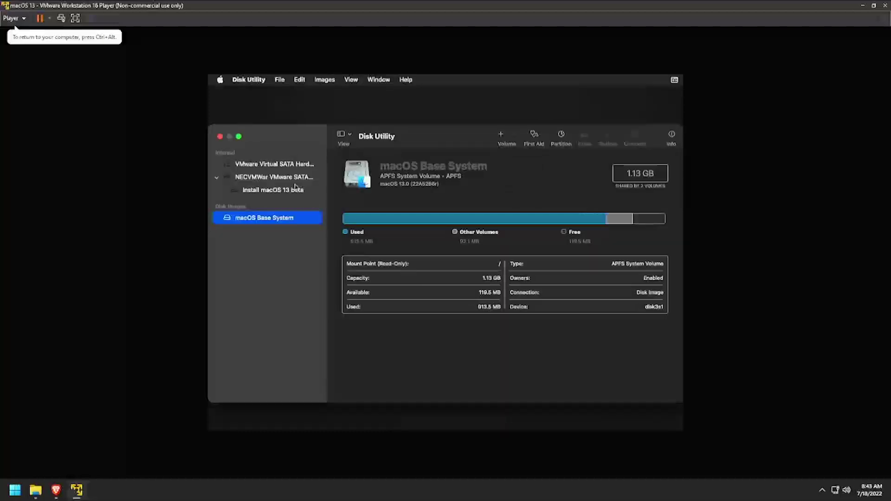
pyautogui.click(281, 166)
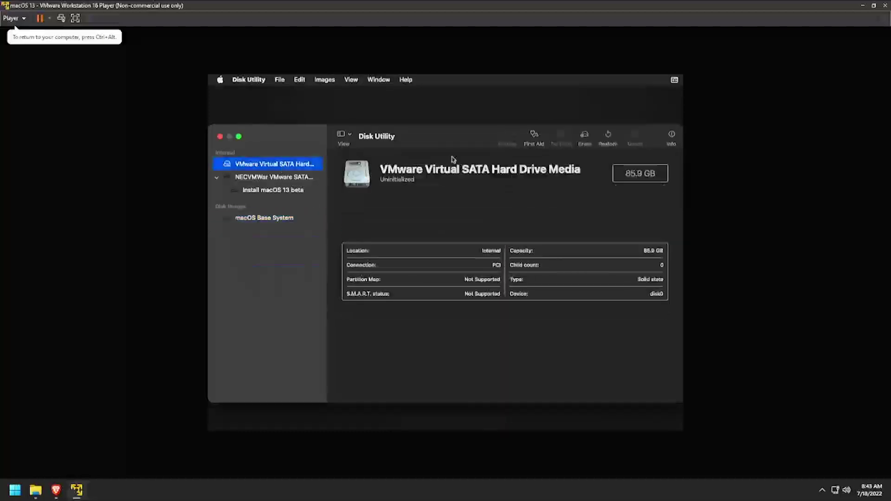
pyautogui.click(583, 137)
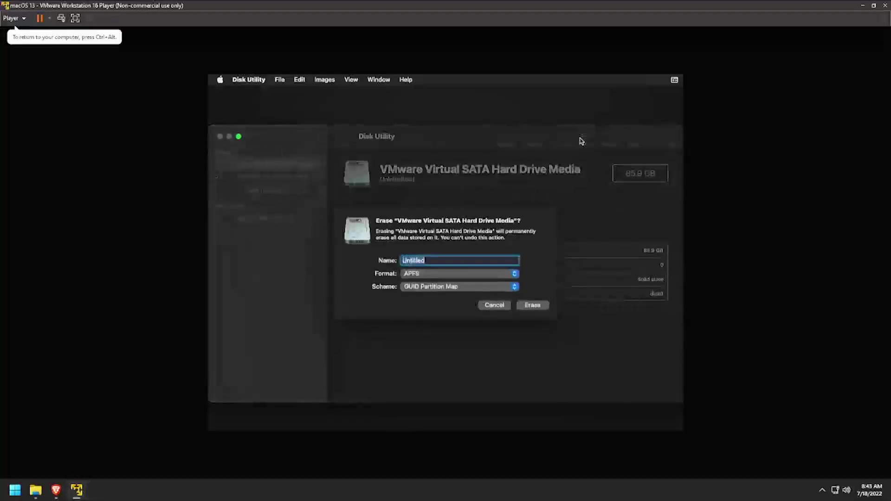
pyautogui.write('MacOS')
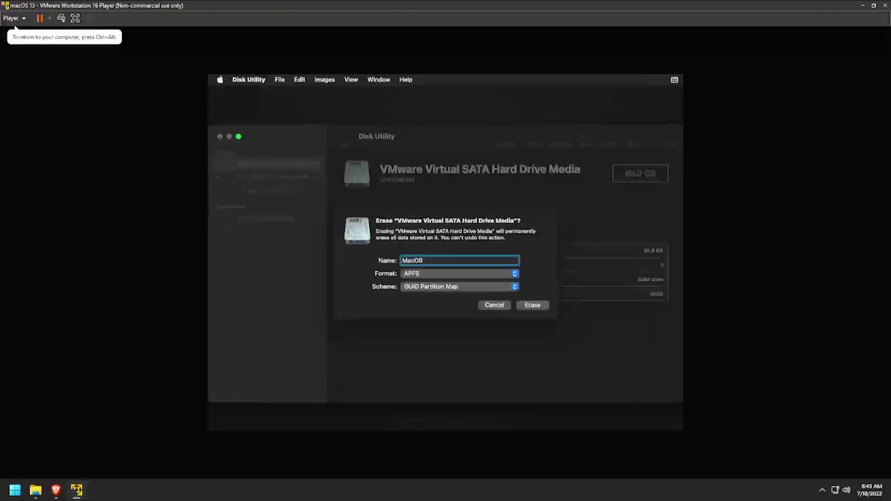
pyautogui.click(532, 306)
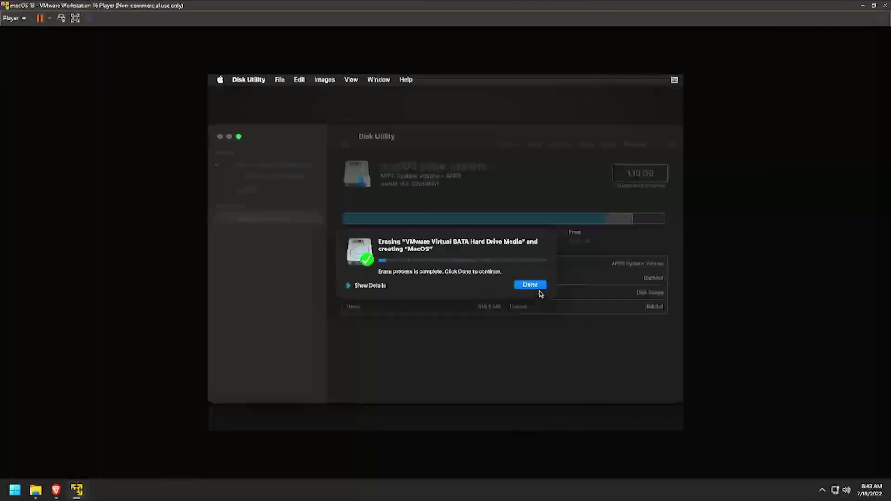
pyautogui.click(530, 285)
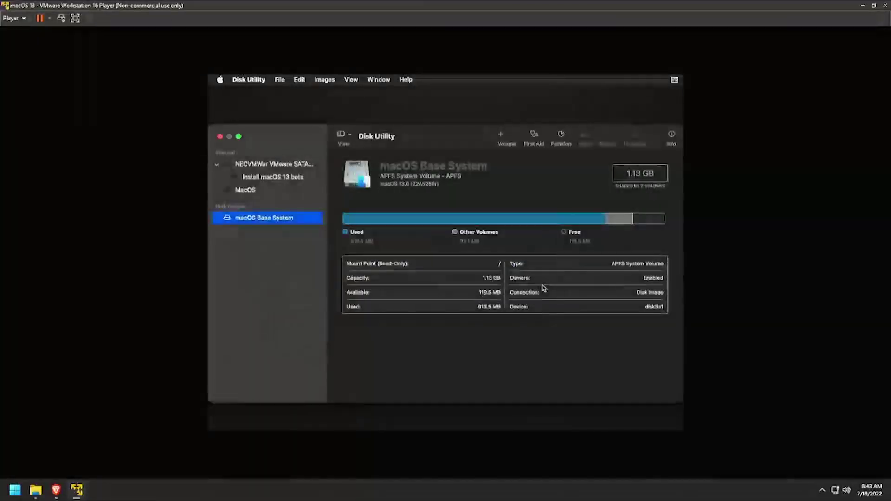
pyautogui.click(219, 137)
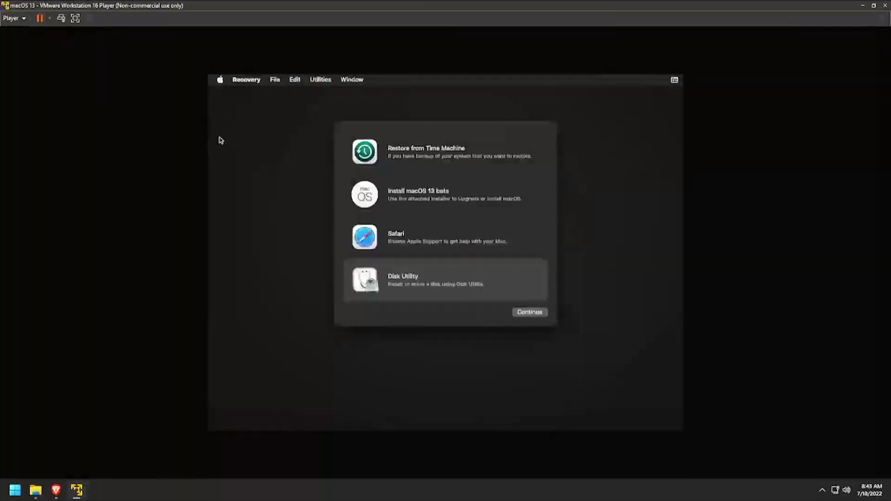
# Step: Launch the macOS 13 beta installer, agree to the license and install onto the MacOS disk
pyautogui.click(390, 195)
pyautogui.doubleClick(389, 195)
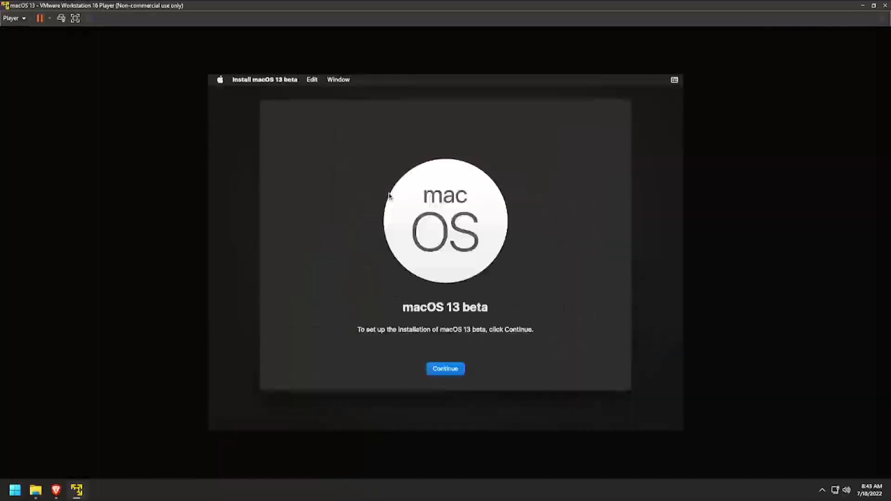
pyautogui.click(444, 371)
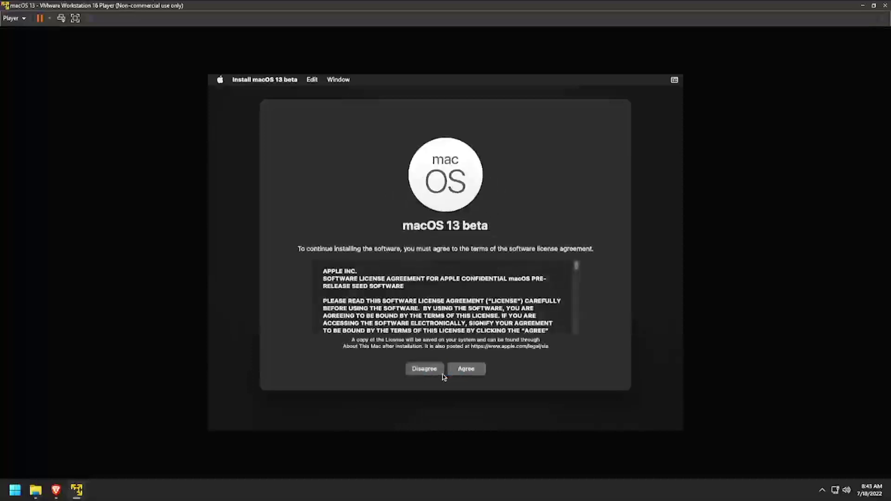
pyautogui.click(468, 369)
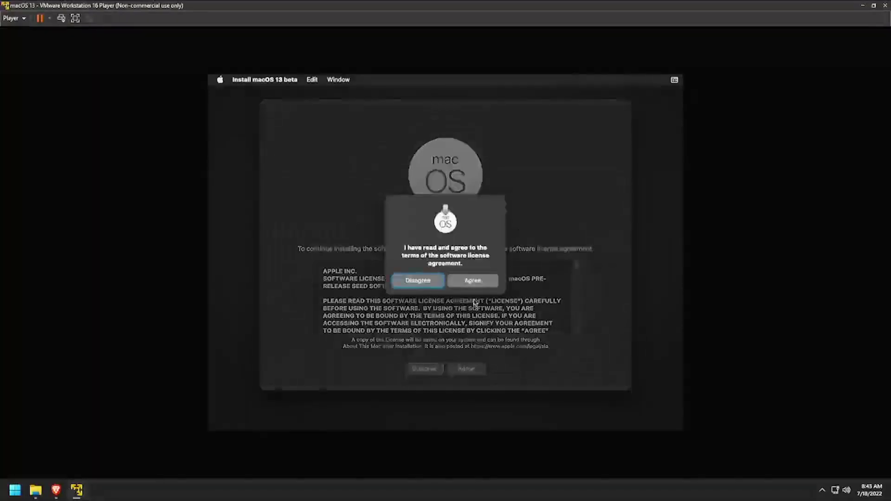
pyautogui.click(470, 282)
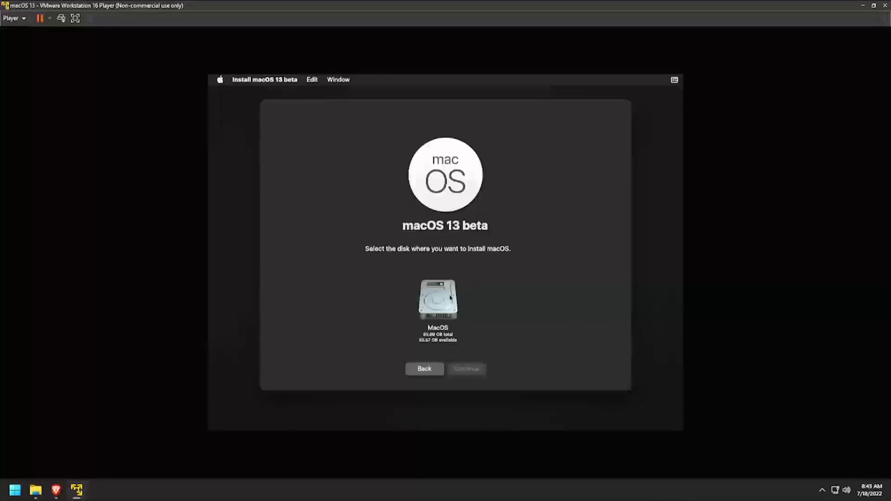
pyautogui.click(466, 288)
pyautogui.click(471, 377)
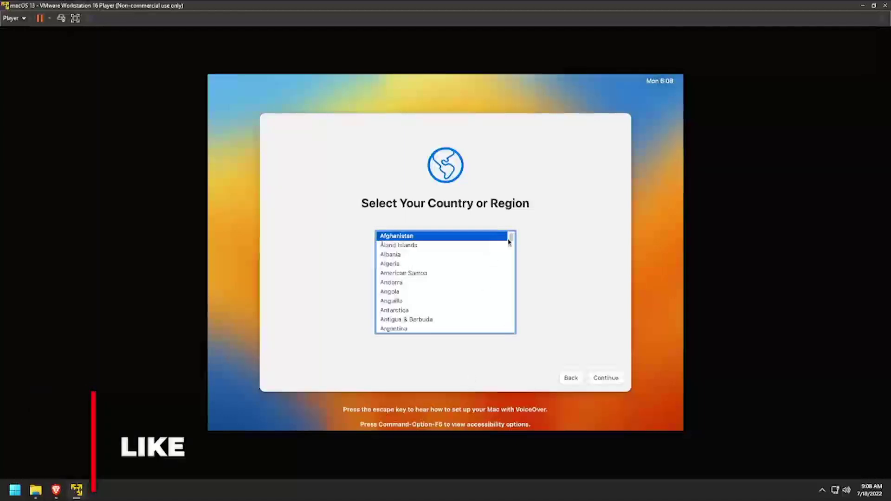
# Step: Choose United States as the region and continue past the language, accessibility and privacy screens
pyautogui.press('u')
pyautogui.scroll(-3, 499, 310)
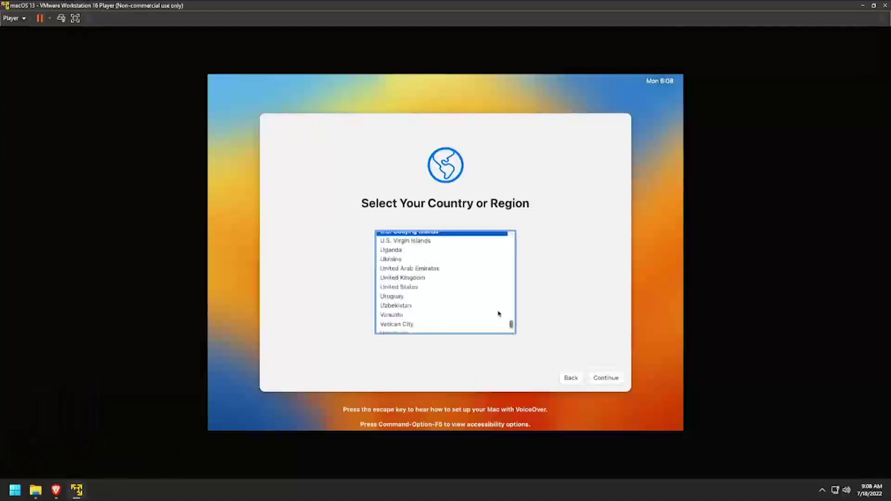
pyautogui.click(460, 288)
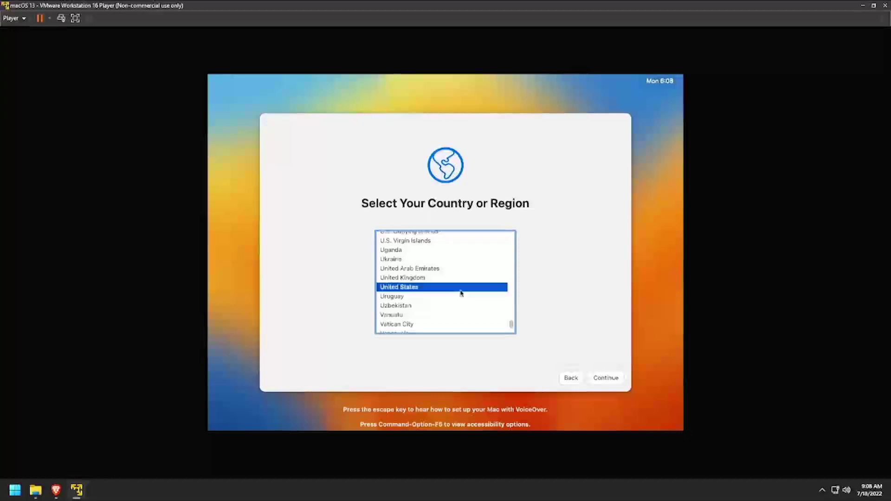
pyautogui.click(606, 377)
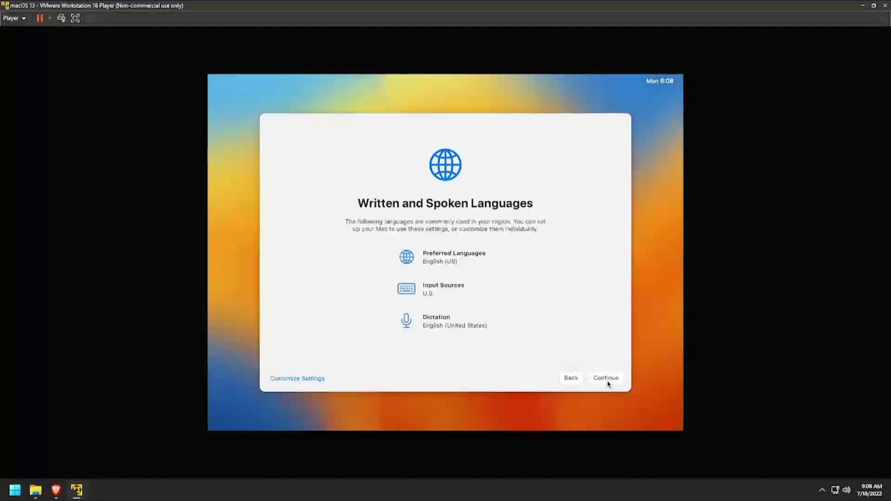
pyautogui.click(607, 379)
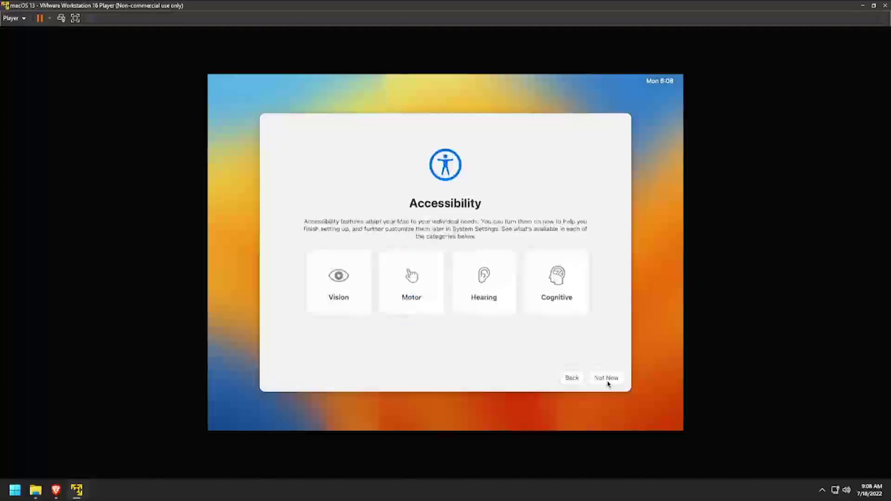
pyautogui.click(606, 379)
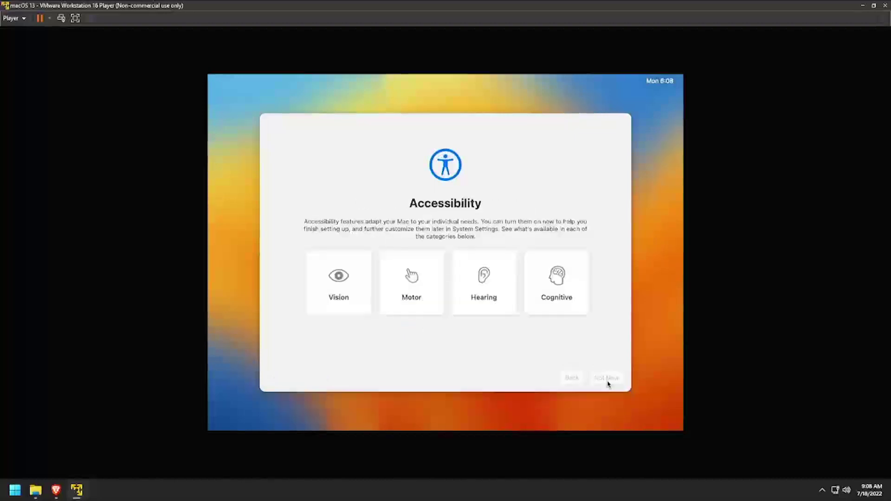
pyautogui.click(607, 379)
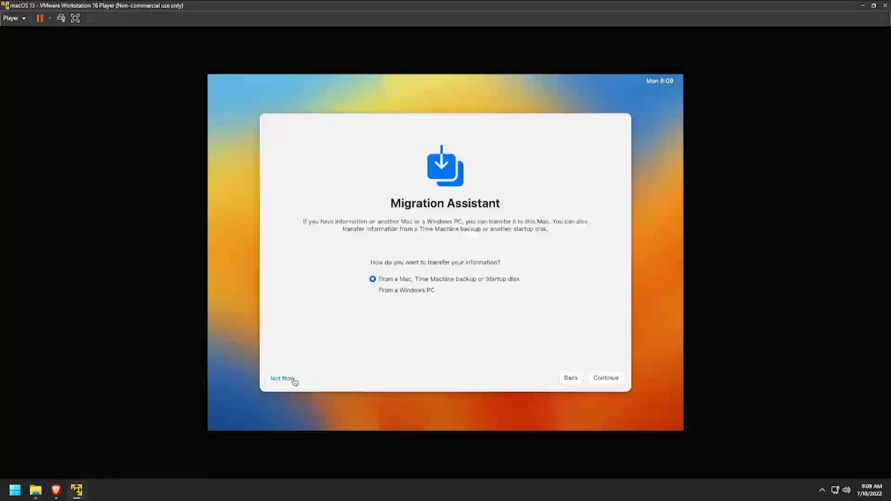
# Step: Skip migration and Apple ID sign-in, then agree to the macOS terms and conditions
pyautogui.click(294, 380)
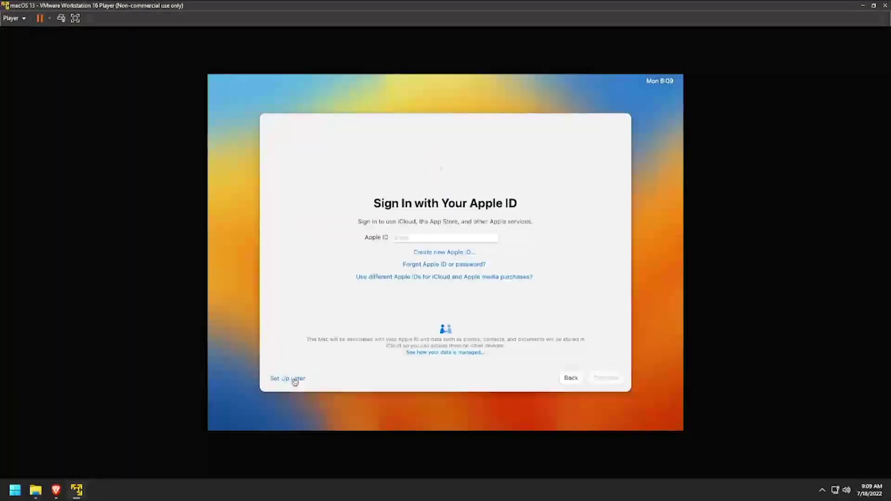
pyautogui.click(294, 379)
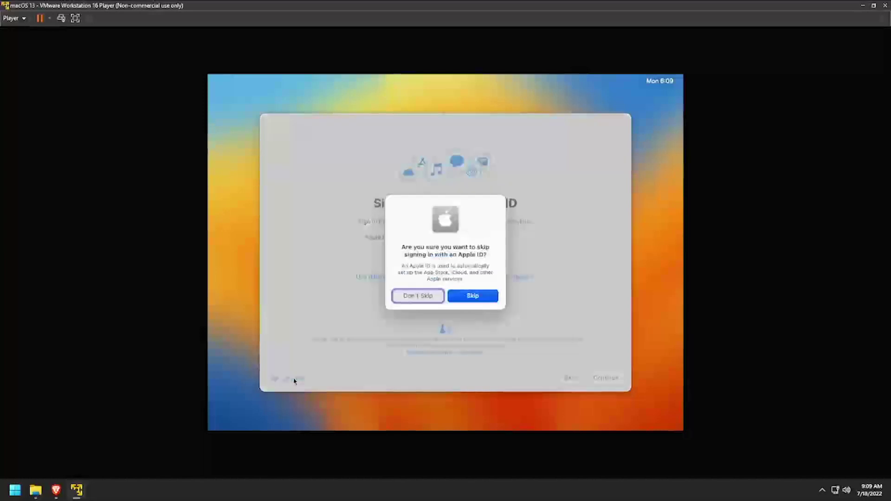
pyautogui.click(479, 302)
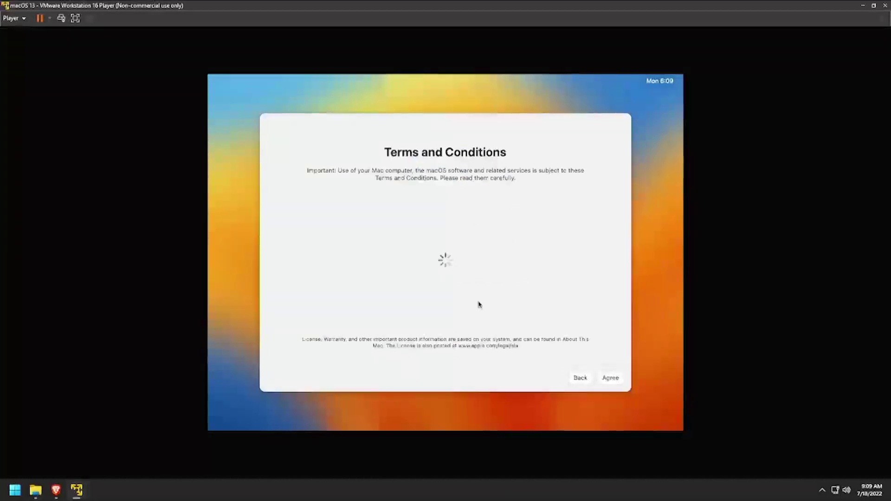
pyautogui.click(611, 378)
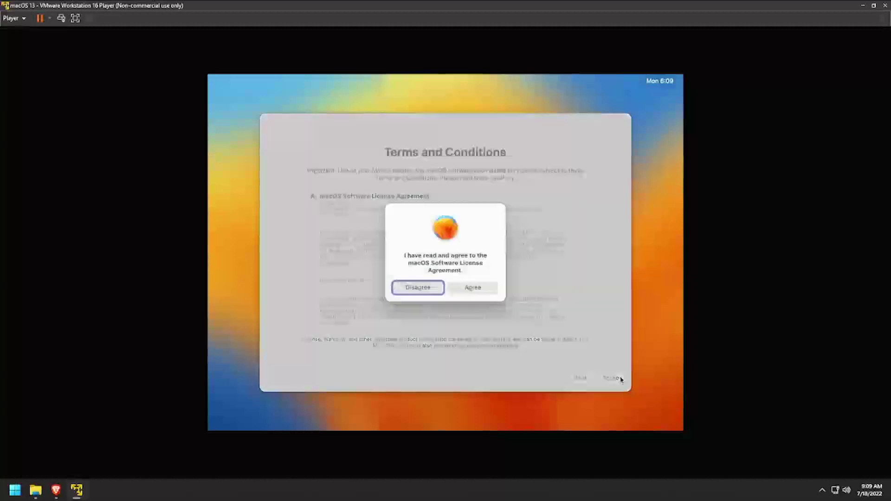
pyautogui.click(492, 289)
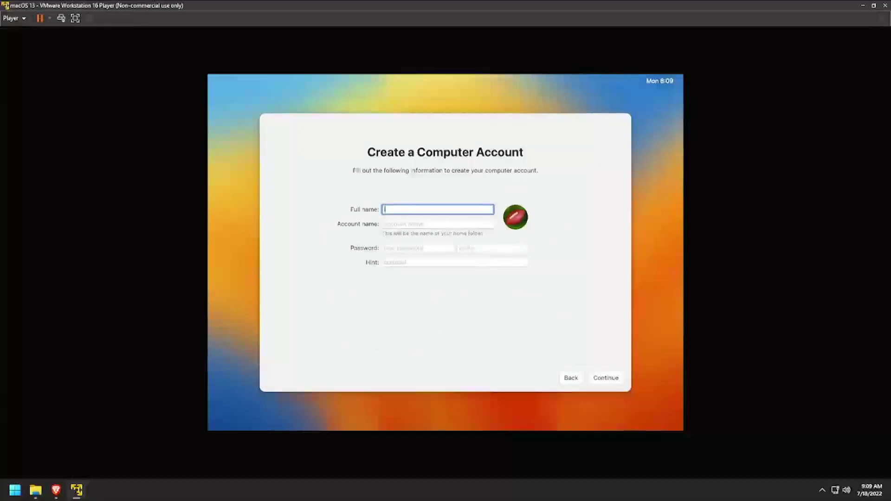
# Step: Enter the user's full name, keep the auto-filled account name, set and verify the account password
pyautogui.write('i12bretro')
pyautogui.press('Tab')
pyautogui.press('Tab')
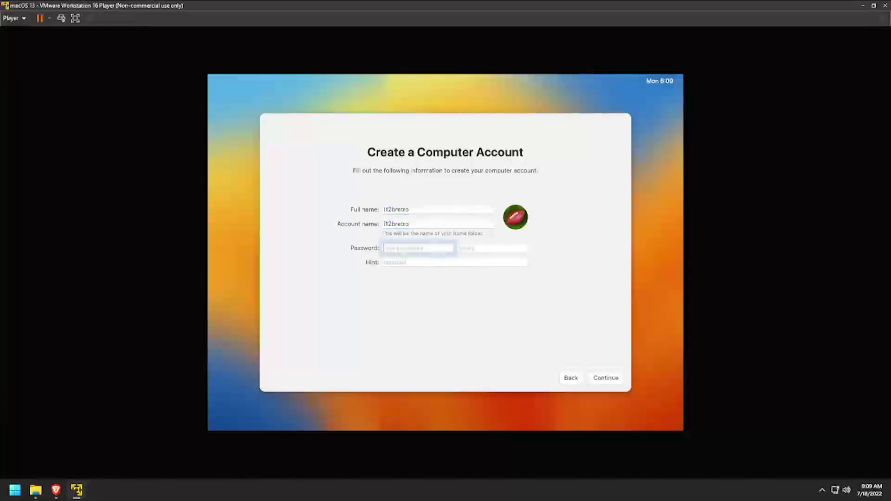
pyautogui.write('pa')
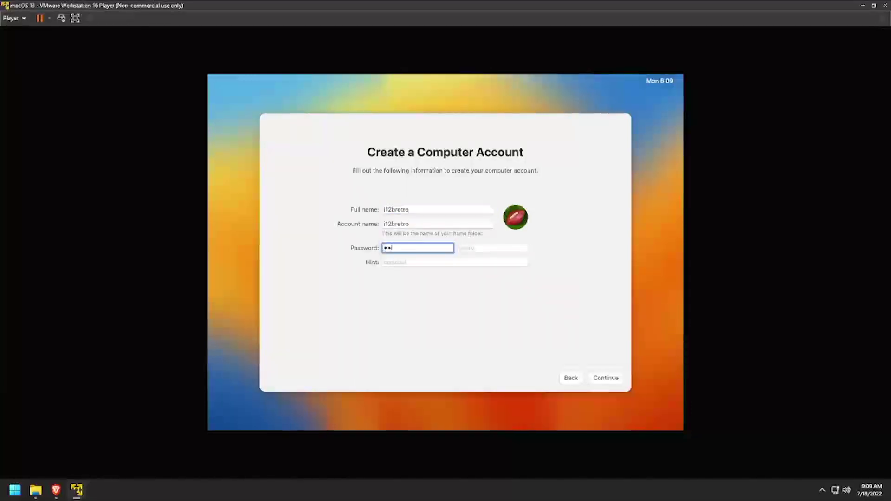
pyautogui.write('ssword')
pyautogui.press('Tab')
pyautogui.write('passwo')
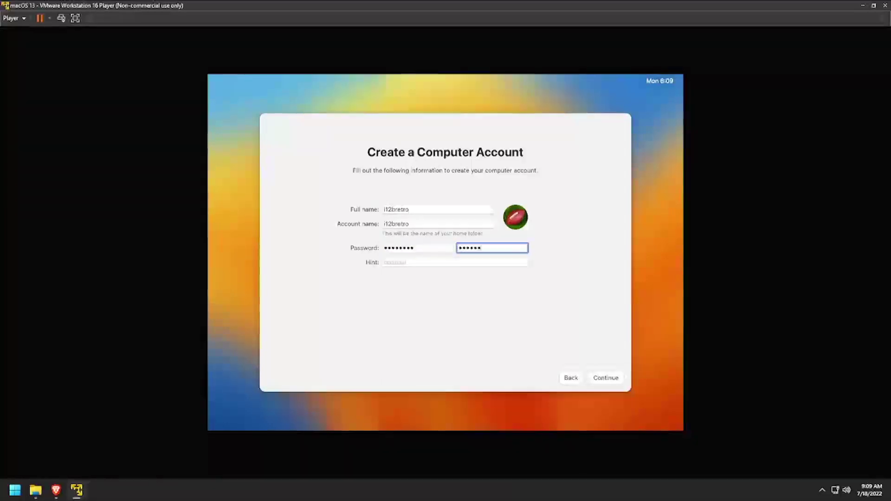
pyautogui.write('rd')
pyautogui.click(605, 378)
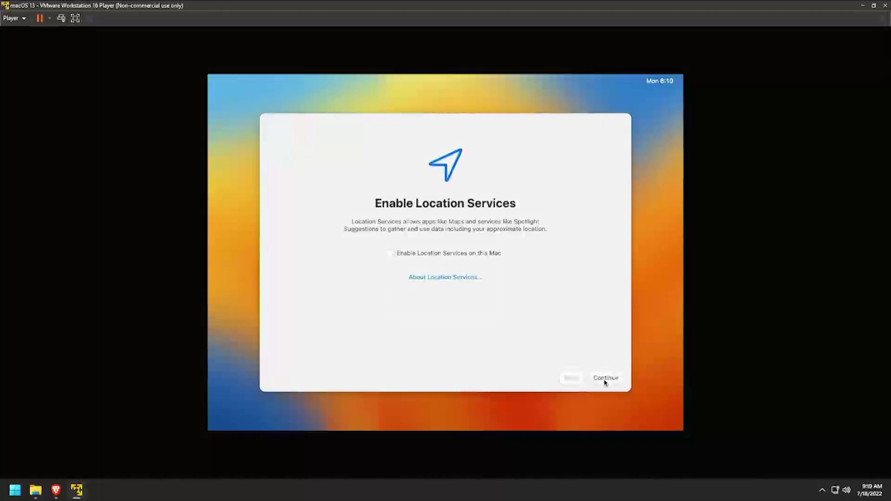
# Step: Turn off Location Services and set the time zone to Eastern Daylight Time near Charlotte, NC
pyautogui.click(605, 378)
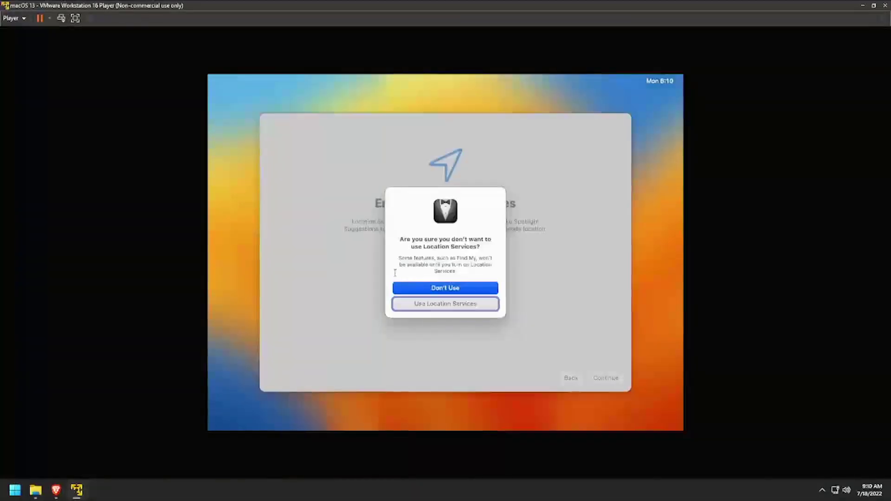
pyautogui.click(421, 287)
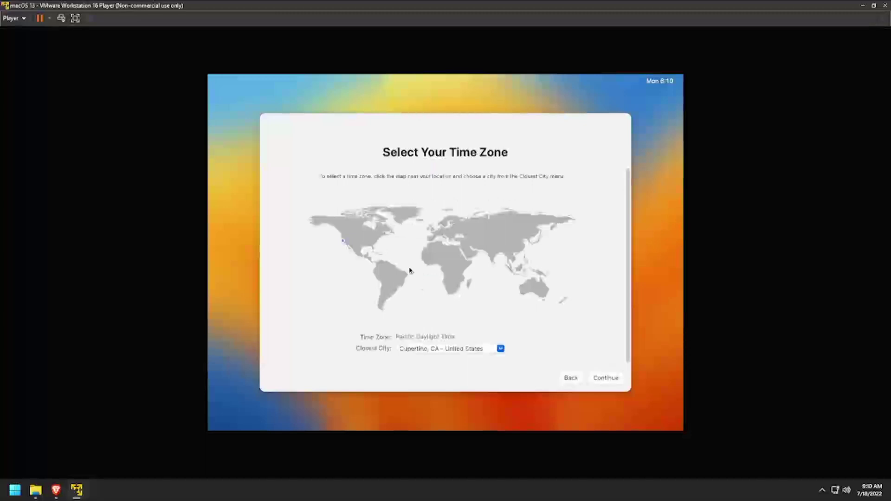
pyautogui.click(373, 244)
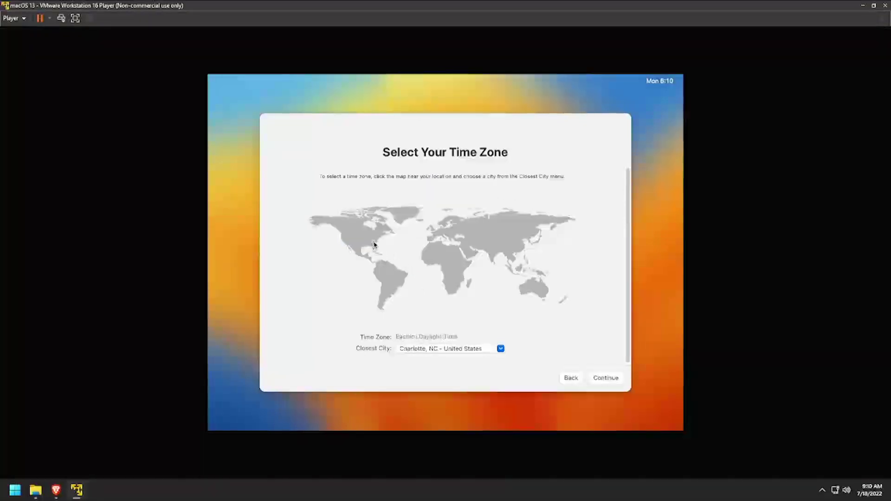
pyautogui.click(605, 379)
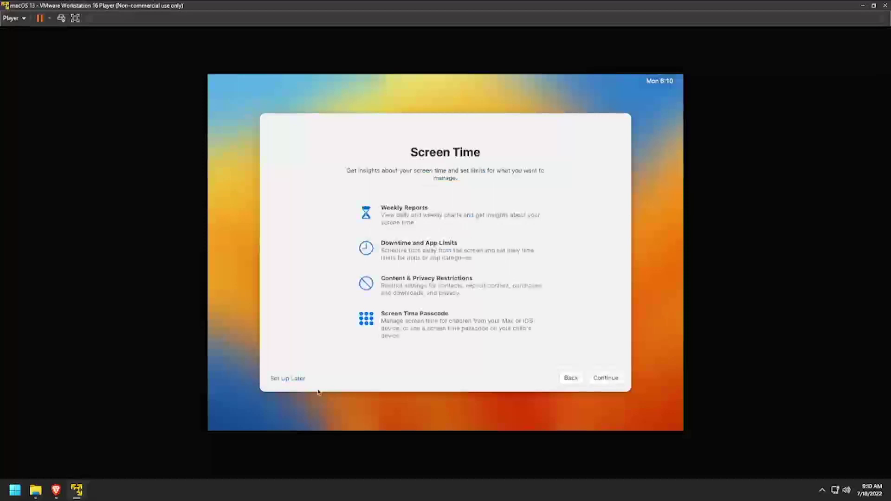
# Step: Defer Screen Time setup and choose the Dark appearance to finish setup
pyautogui.click(287, 378)
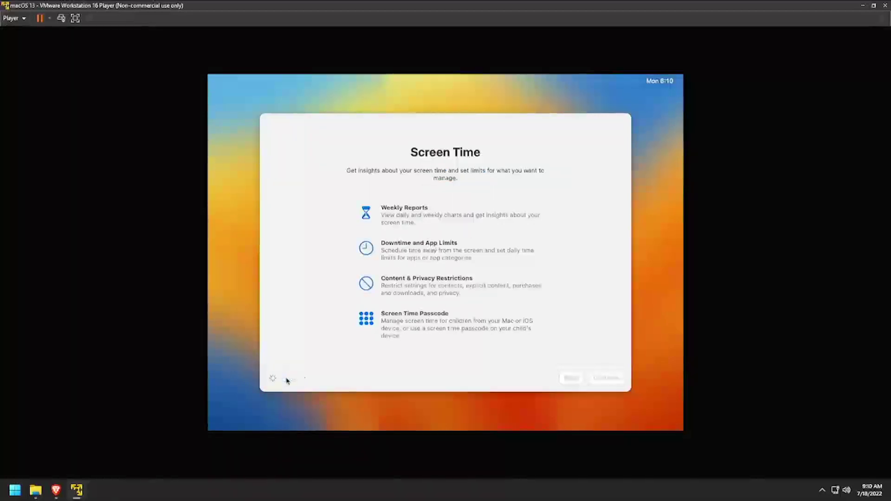
pyautogui.click(472, 263)
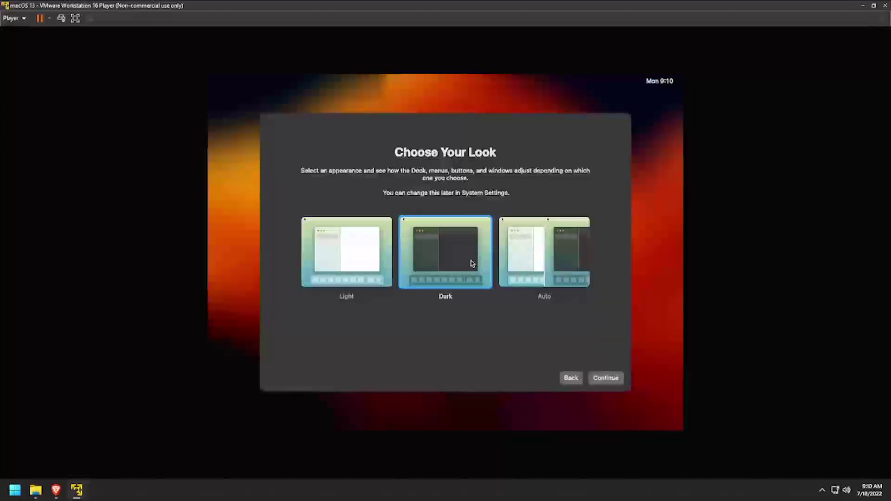
pyautogui.click(611, 379)
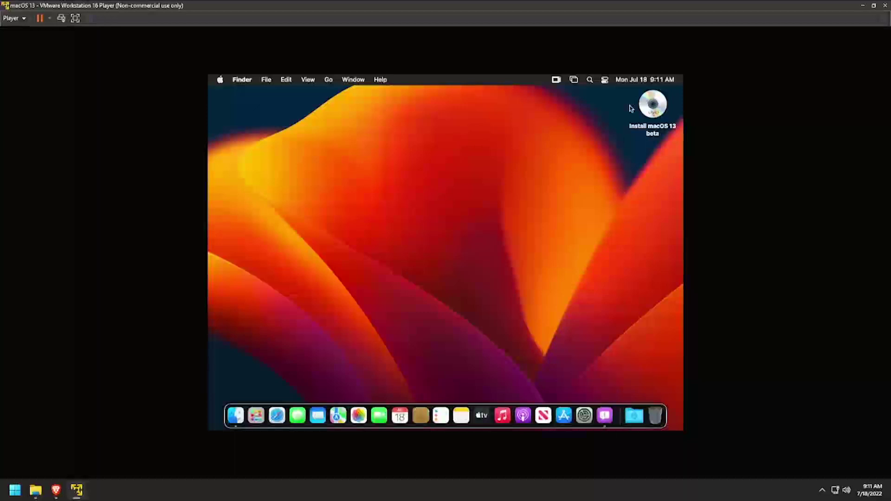
# Step: Try ejecting the Install macOS 13 beta disk and close the Feedback Assistant welcome window
pyautogui.rightClick(651, 104)
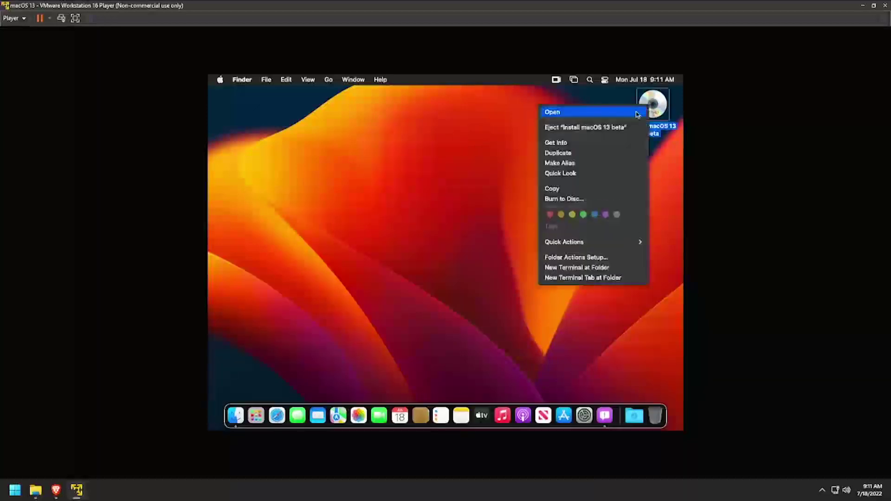
pyautogui.click(623, 132)
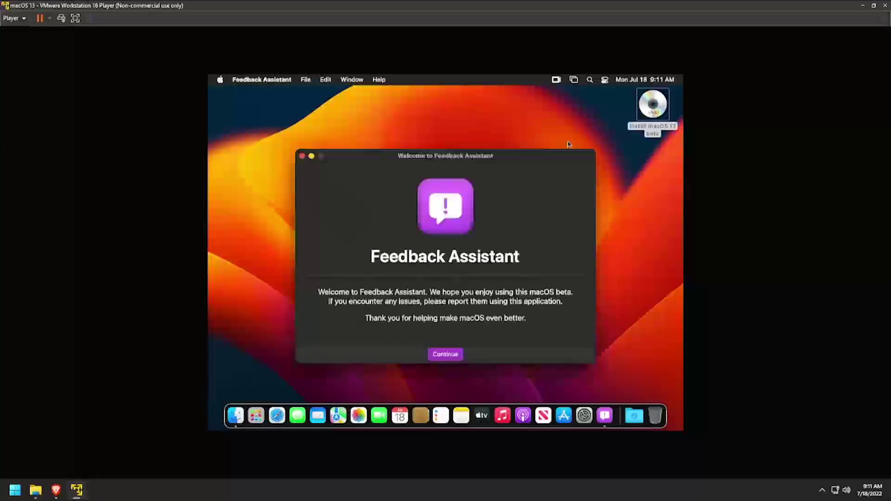
pyautogui.click(302, 156)
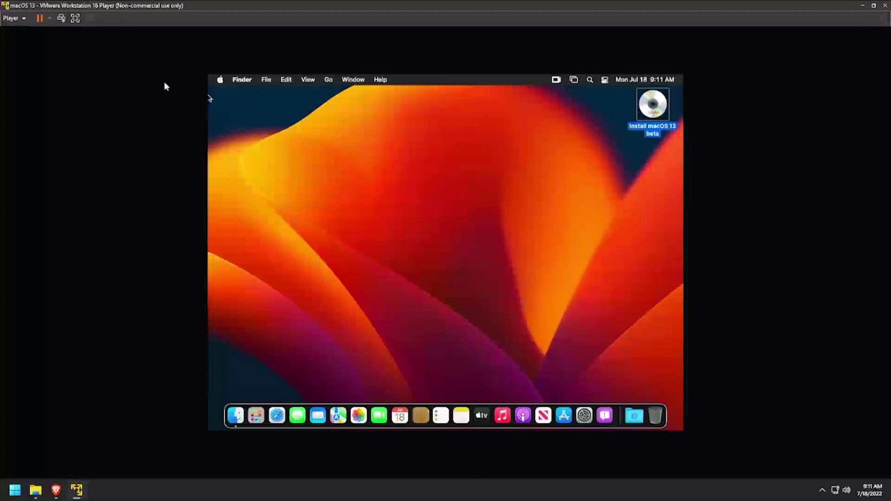
# Step: Mount darwin.iso from Downloads\Unlocker-v2.0.0a-x64\tools as the VM's CD/DVD image
pyautogui.click(8, 19)
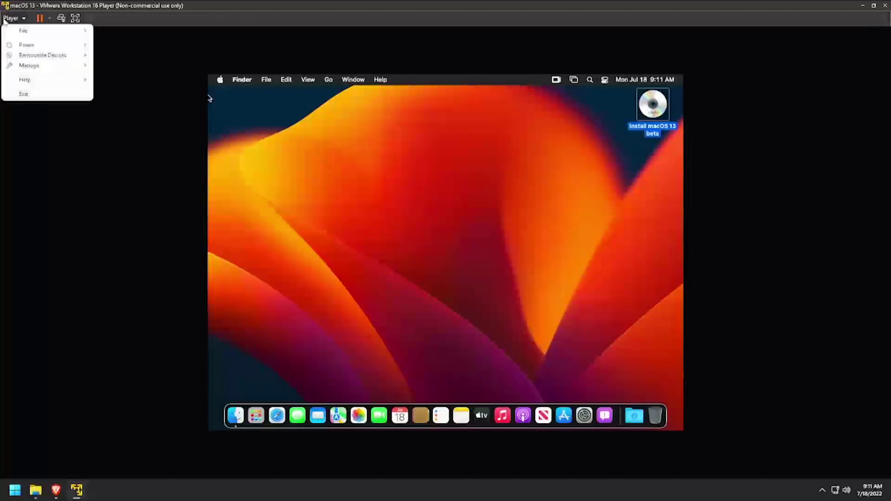
pyautogui.moveTo(48, 58)
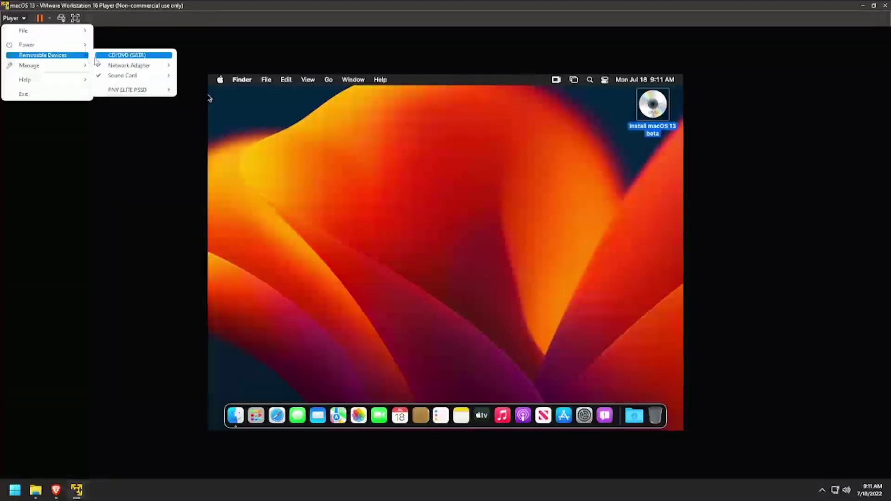
pyautogui.moveTo(139, 56)
pyautogui.click(200, 71)
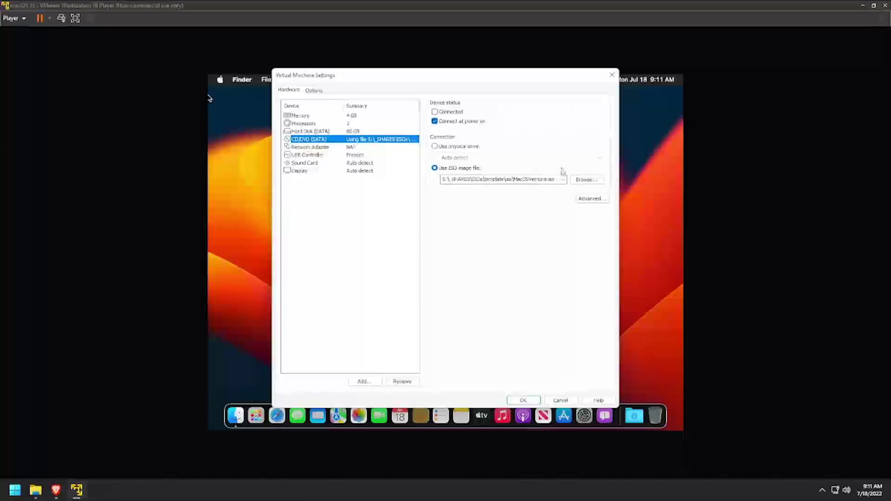
pyautogui.click(584, 180)
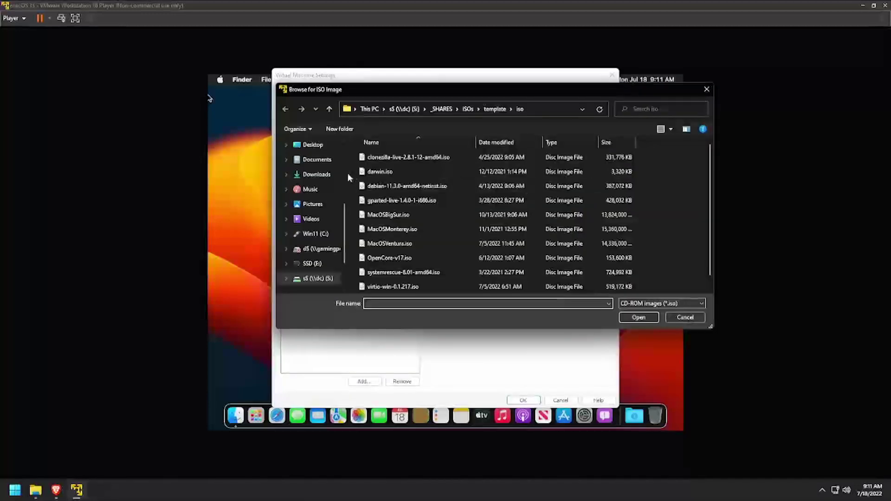
pyautogui.click(315, 174)
pyautogui.doubleClick(386, 170)
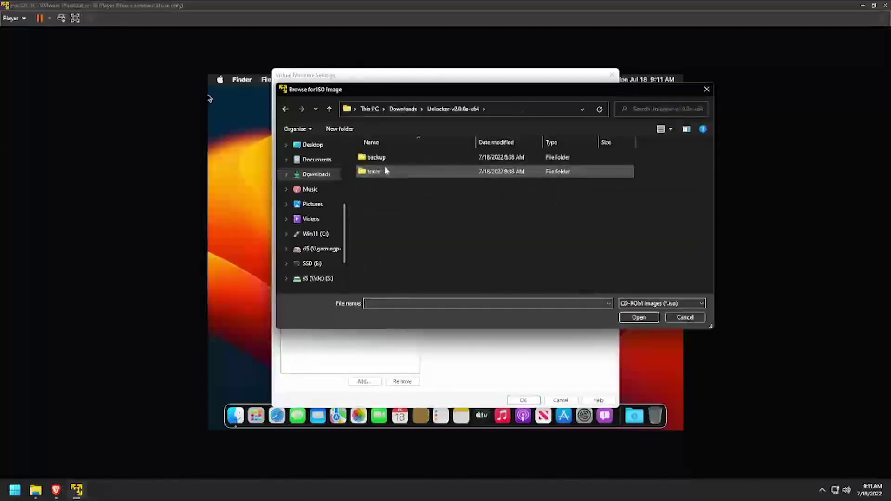
pyautogui.doubleClick(384, 170)
pyautogui.doubleClick(389, 163)
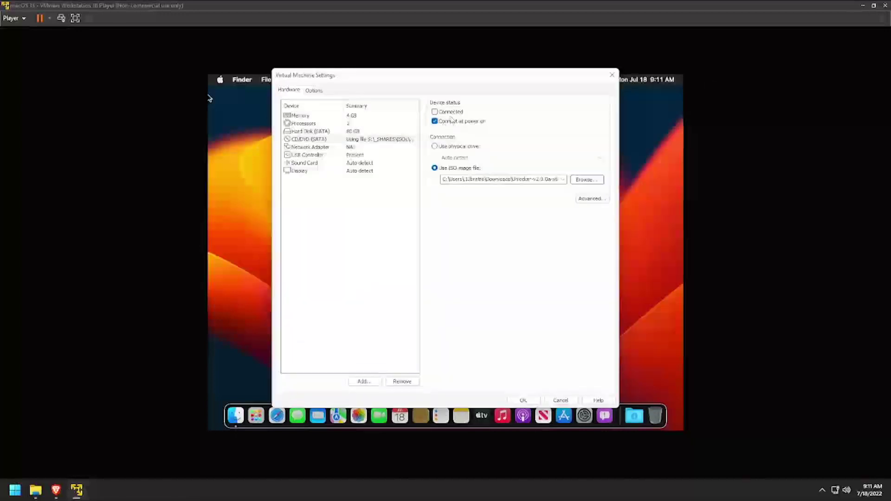
pyautogui.click(524, 400)
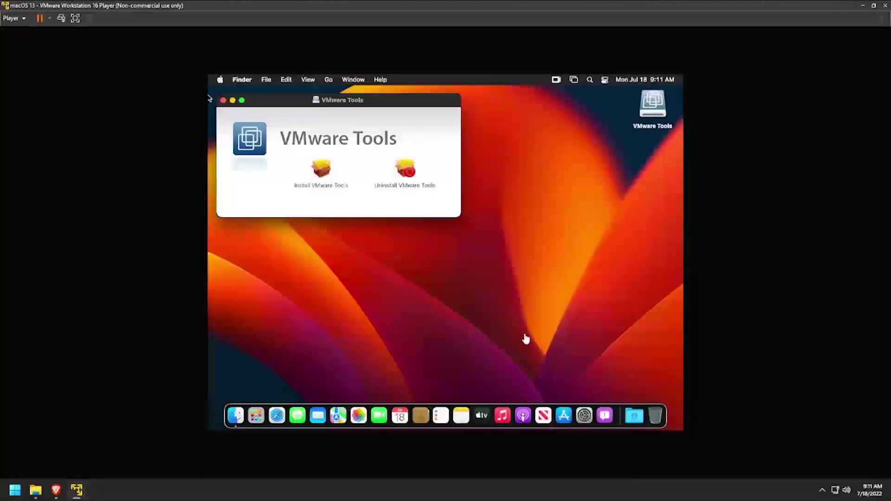
# Step: Run the VMware Tools installer, authorize it with the account password and let it administer the computer
pyautogui.click(318, 167)
pyautogui.doubleClick(318, 167)
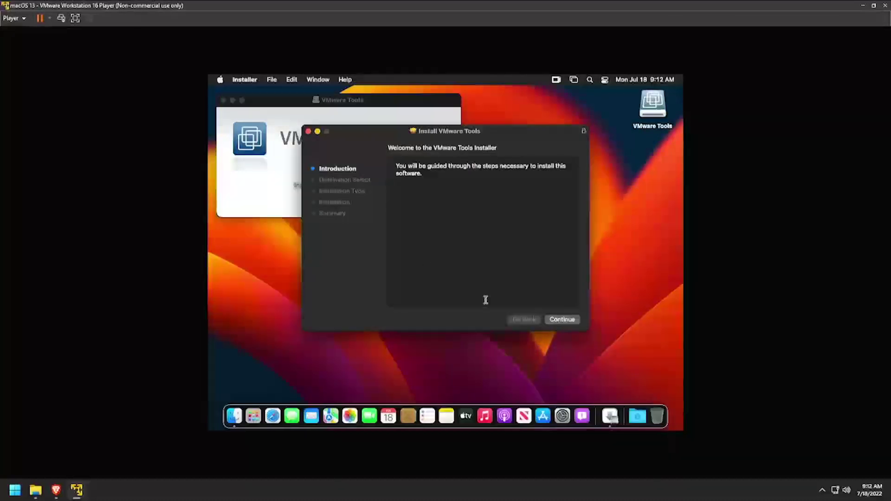
pyautogui.click(560, 320)
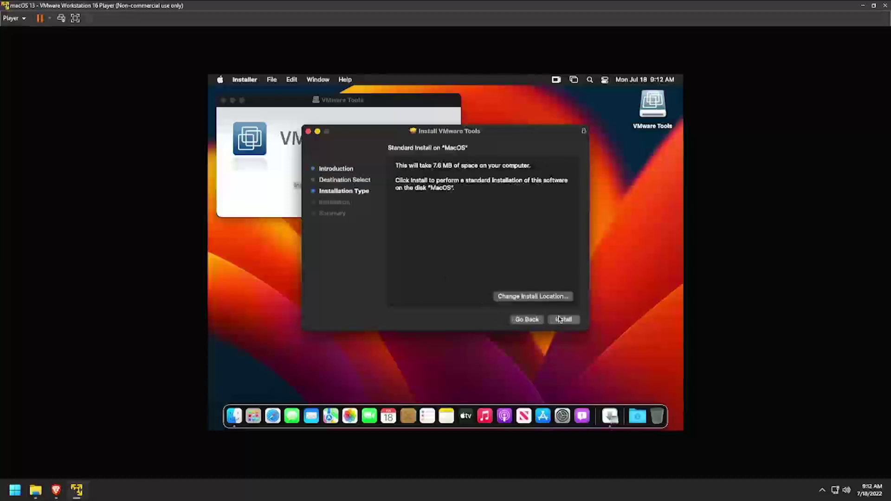
pyautogui.click(560, 320)
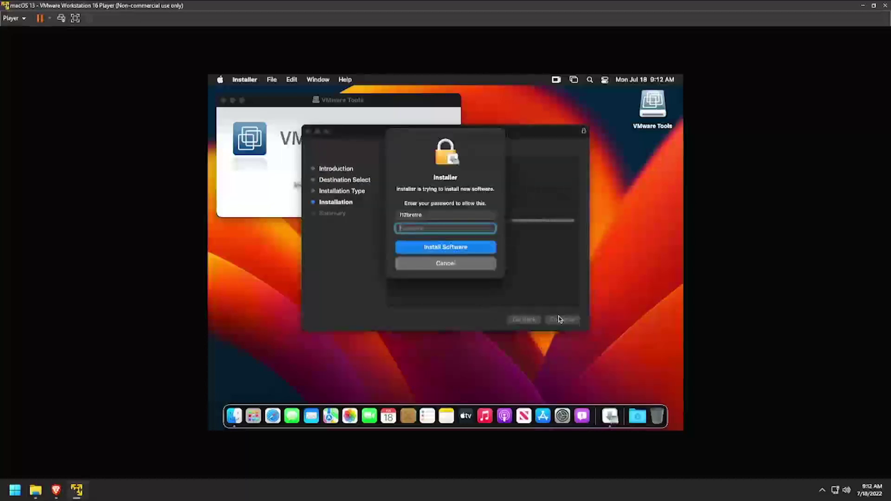
pyautogui.write('••••••••')
pyautogui.press('Return')
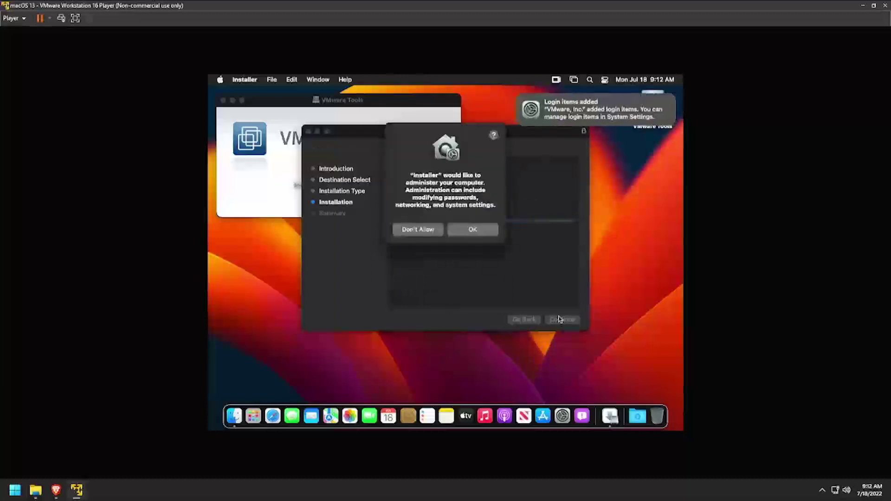
pyautogui.click(482, 233)
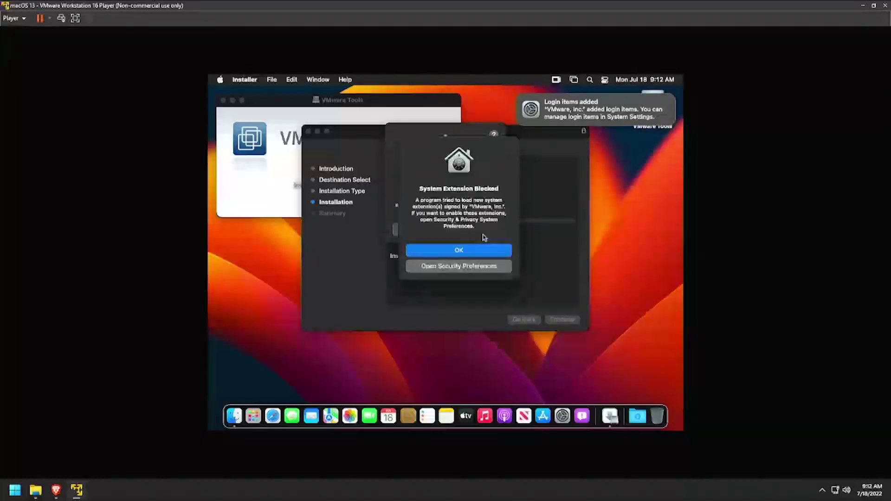
pyautogui.click(453, 268)
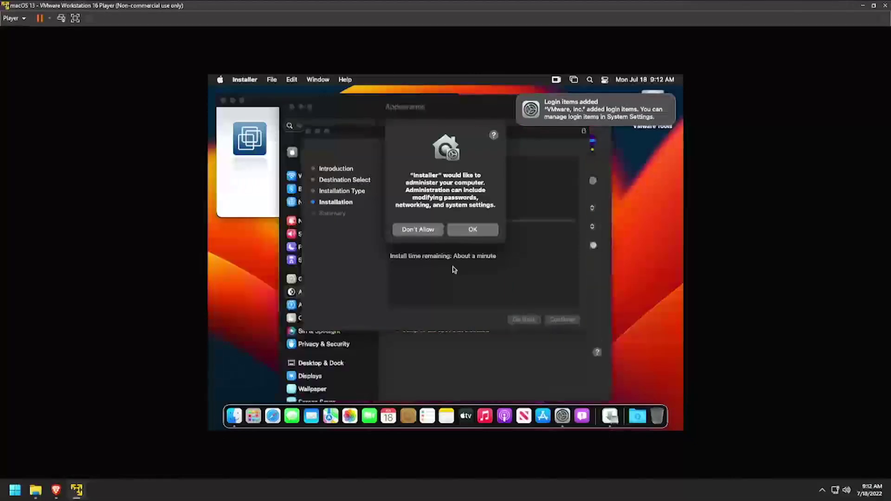
# Step: Allow the blocked VMware system software in Privacy & Security, then restart macOS
pyautogui.click(343, 342)
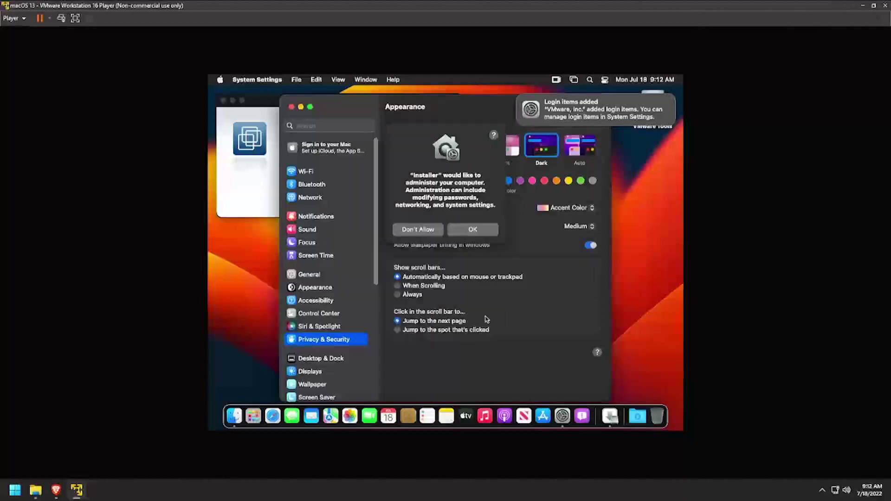
pyautogui.scroll(-10, 485, 320)
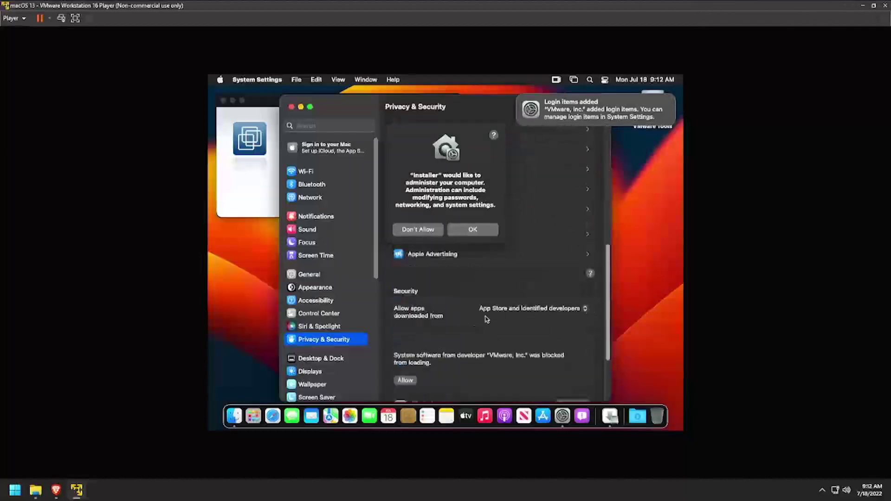
pyautogui.scroll(-2, 485, 320)
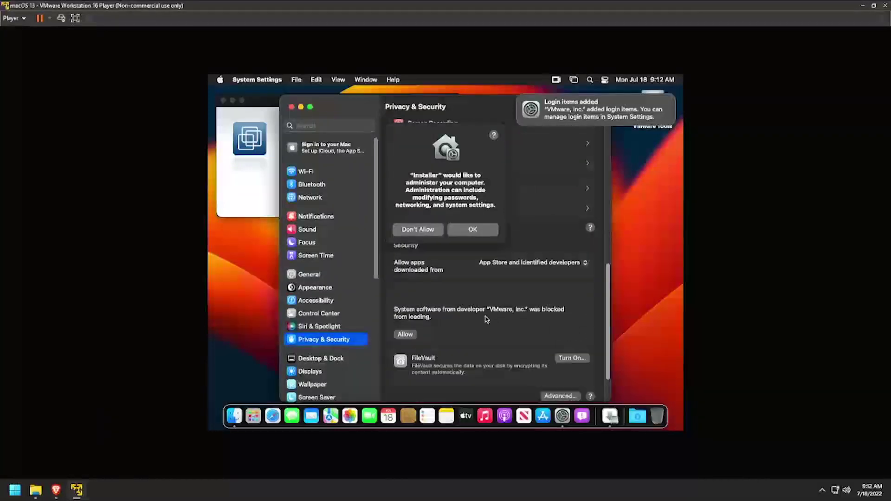
pyautogui.click(405, 334)
pyautogui.write('********')
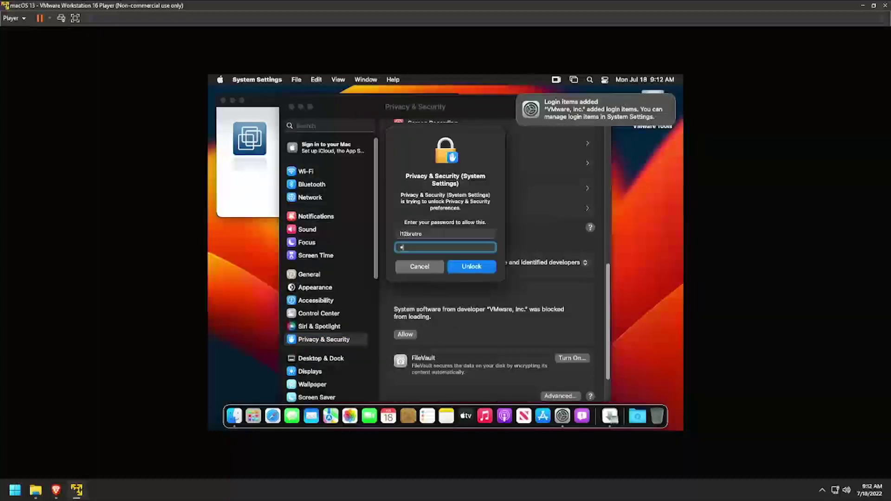
pyautogui.press('Return')
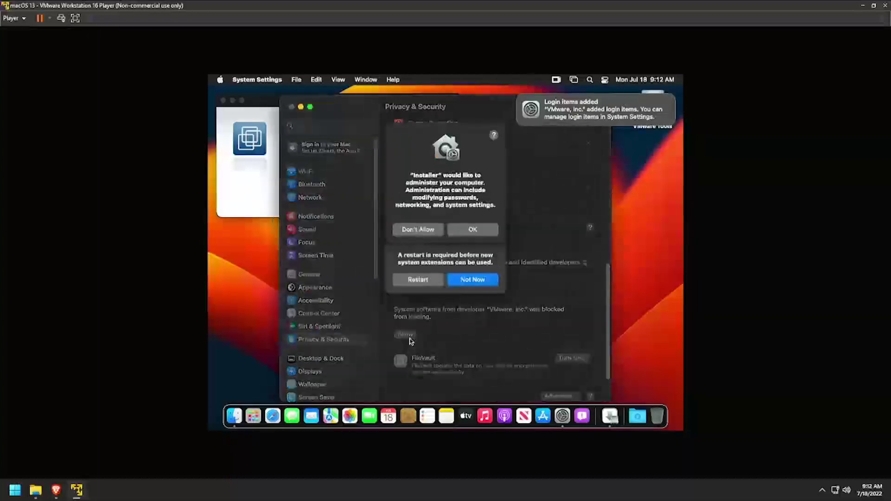
pyautogui.click(423, 282)
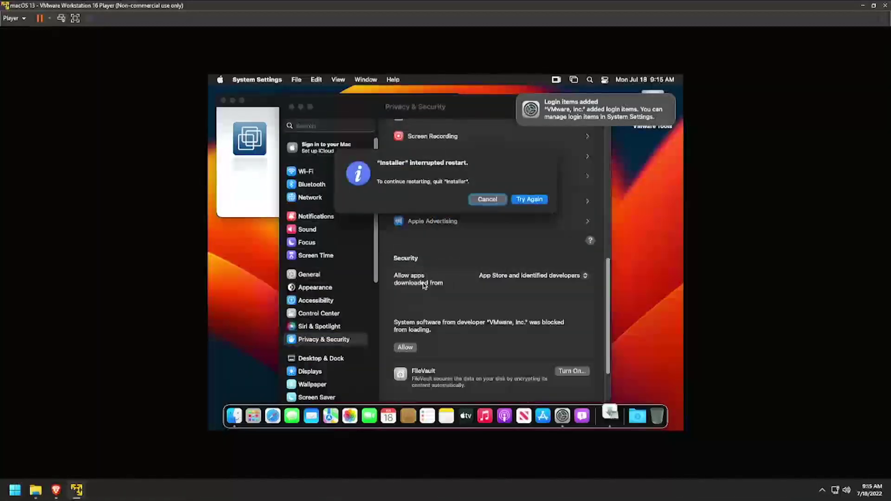
pyautogui.click(471, 264)
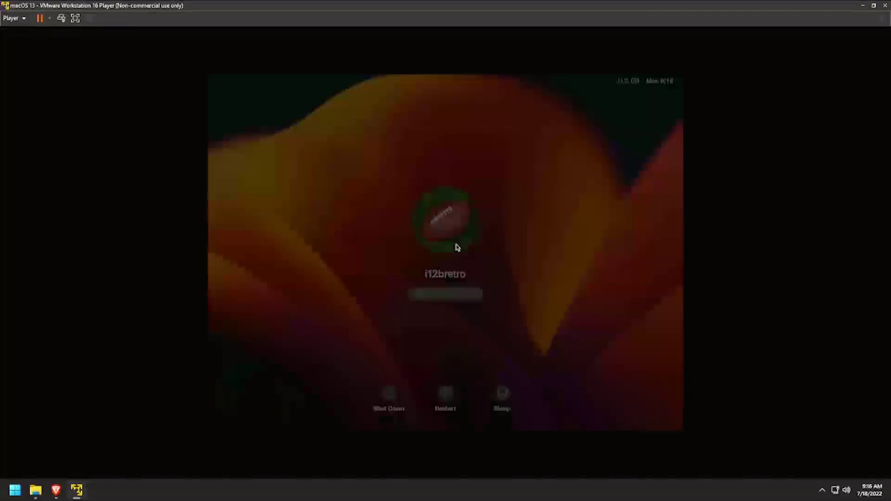
# Step: Log in to macOS and relaunch the VMware Tools installer package
pyautogui.write('p')
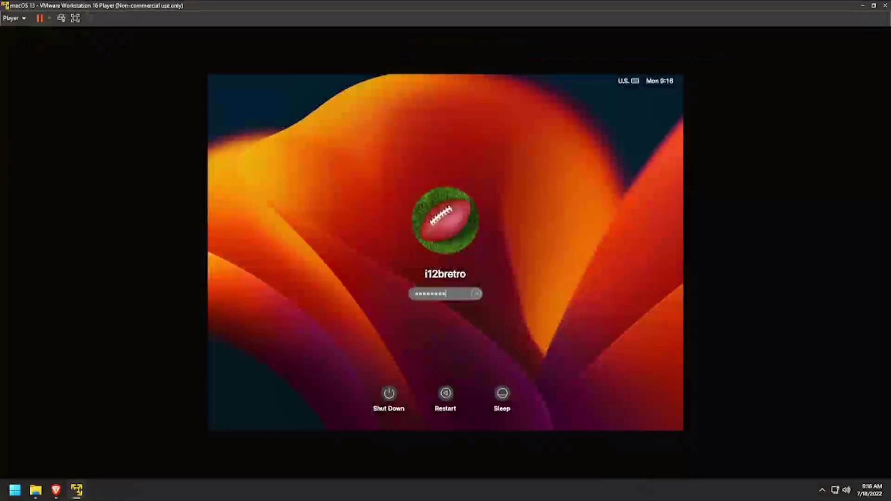
pyautogui.press('Return')
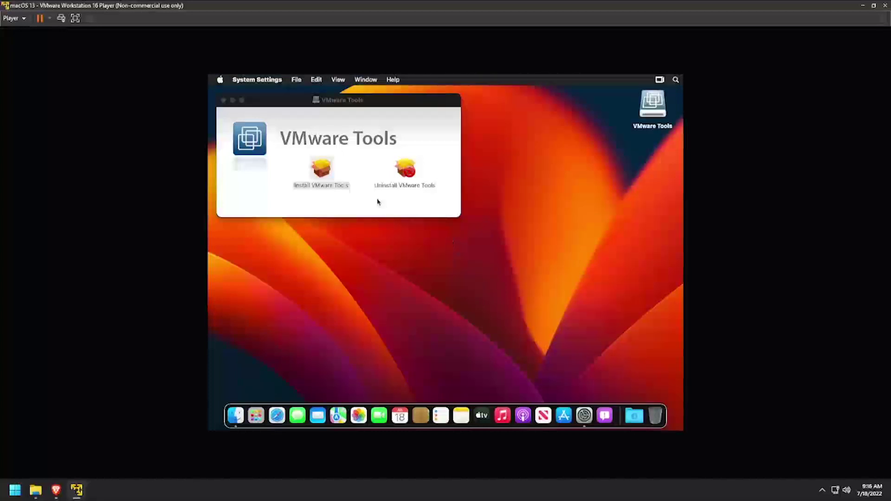
pyautogui.click(325, 169)
pyautogui.doubleClick(326, 169)
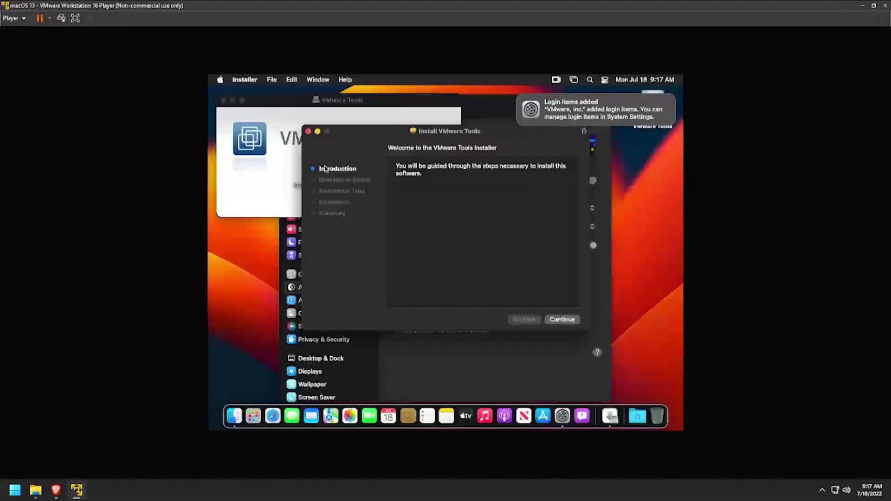
# Step: Install VMware Tools with password authorization and restart macOS to finish
pyautogui.click(562, 319)
pyautogui.click(563, 320)
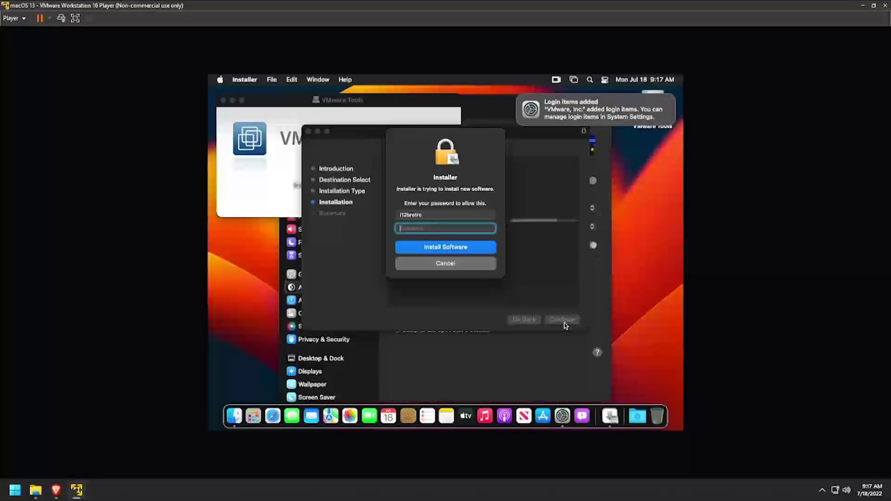
pyautogui.write('p')
pyautogui.press('Return')
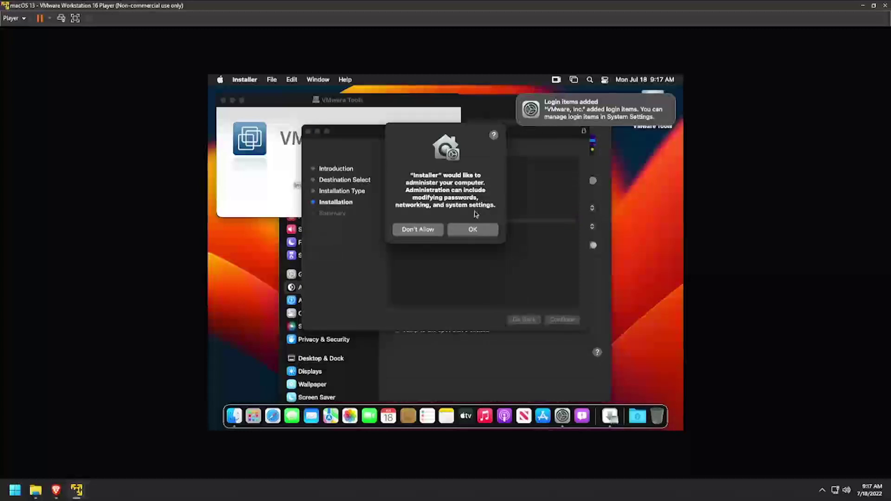
pyautogui.click(471, 230)
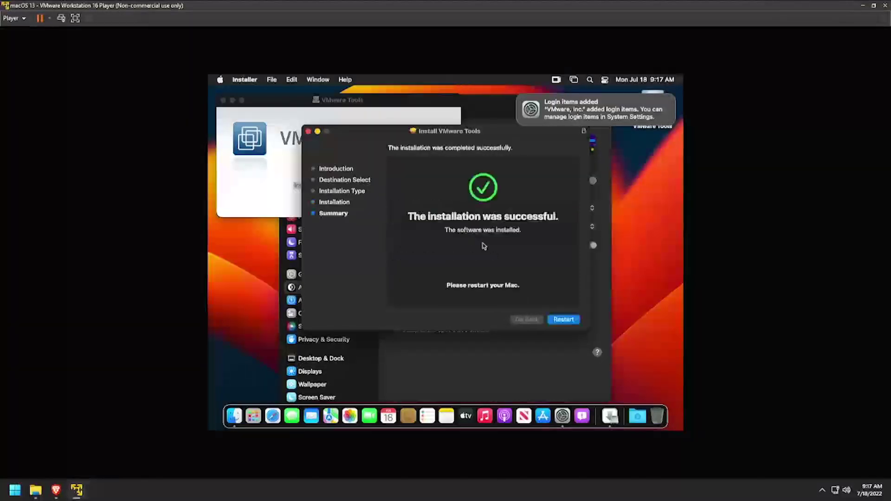
pyautogui.click(558, 319)
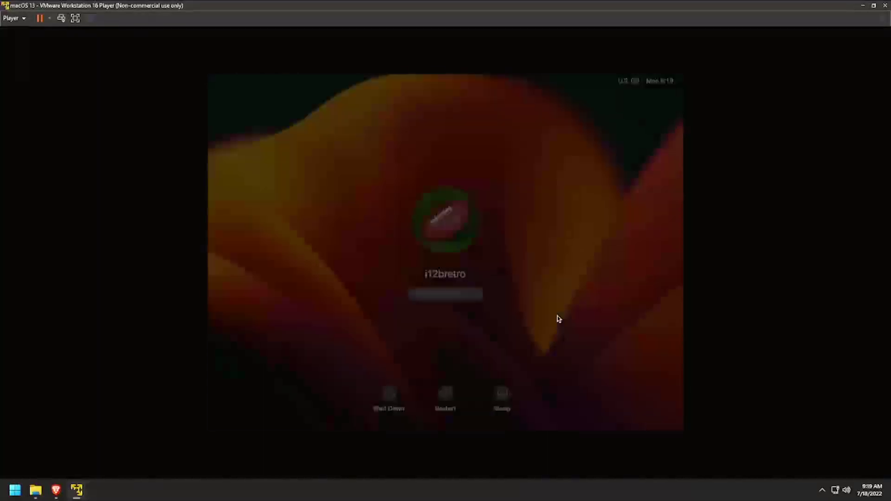
# Step: Log back in to macOS and close the VMware Tools window
pyautogui.write('••••••••')
pyautogui.press('Return')
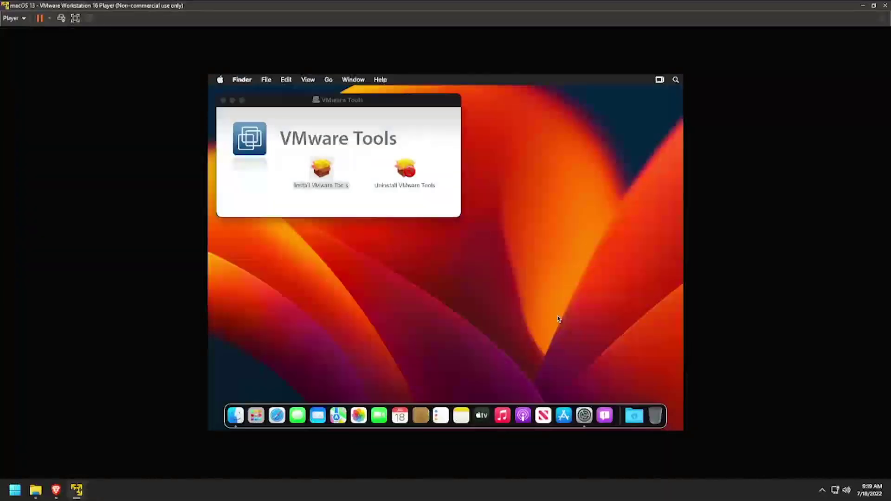
pyautogui.click(223, 100)
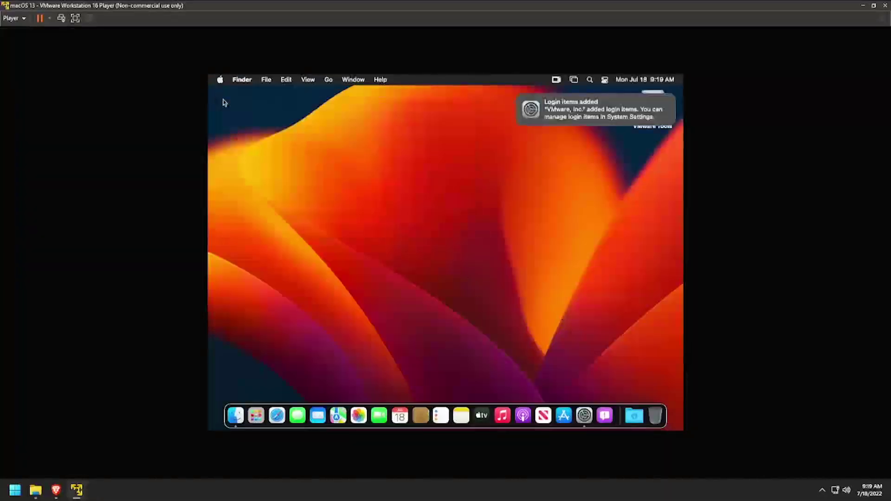
# Step: Eject the VMware Tools disk and make the macOS desktop fill the player window
pyautogui.rightClick(653, 103)
pyautogui.click(640, 123)
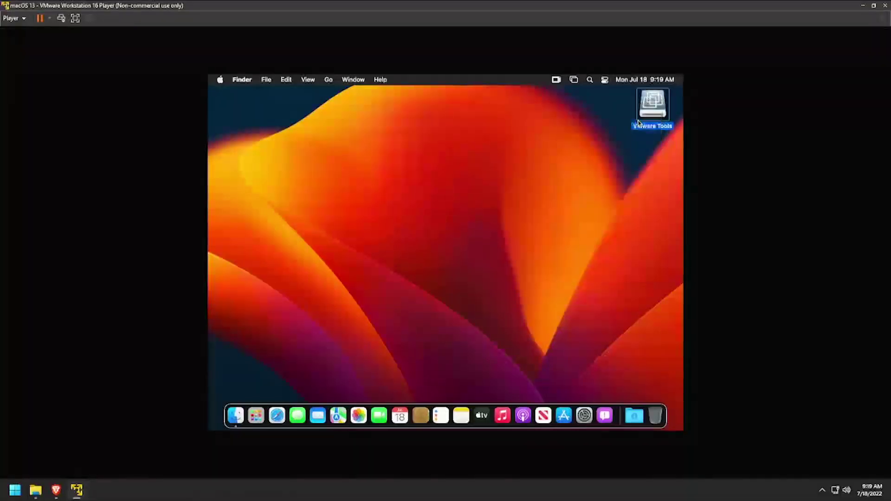
pyautogui.doubleClick(405, 12)
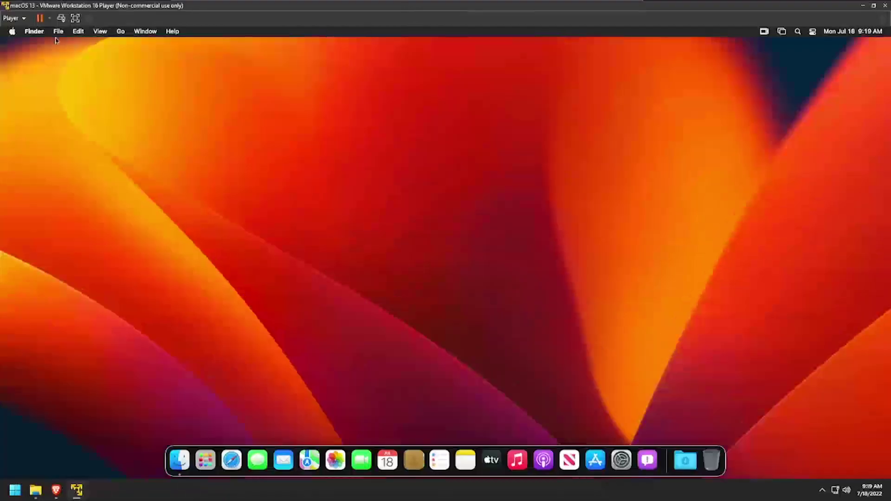
pyautogui.click(12, 31)
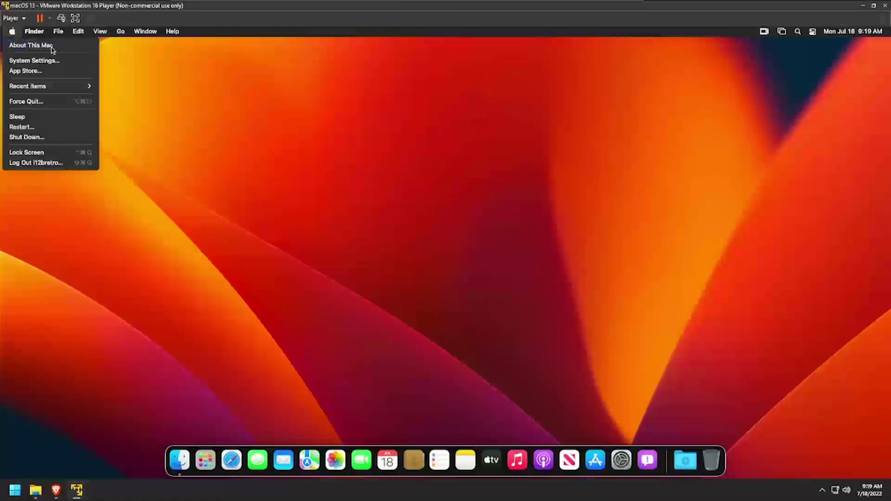